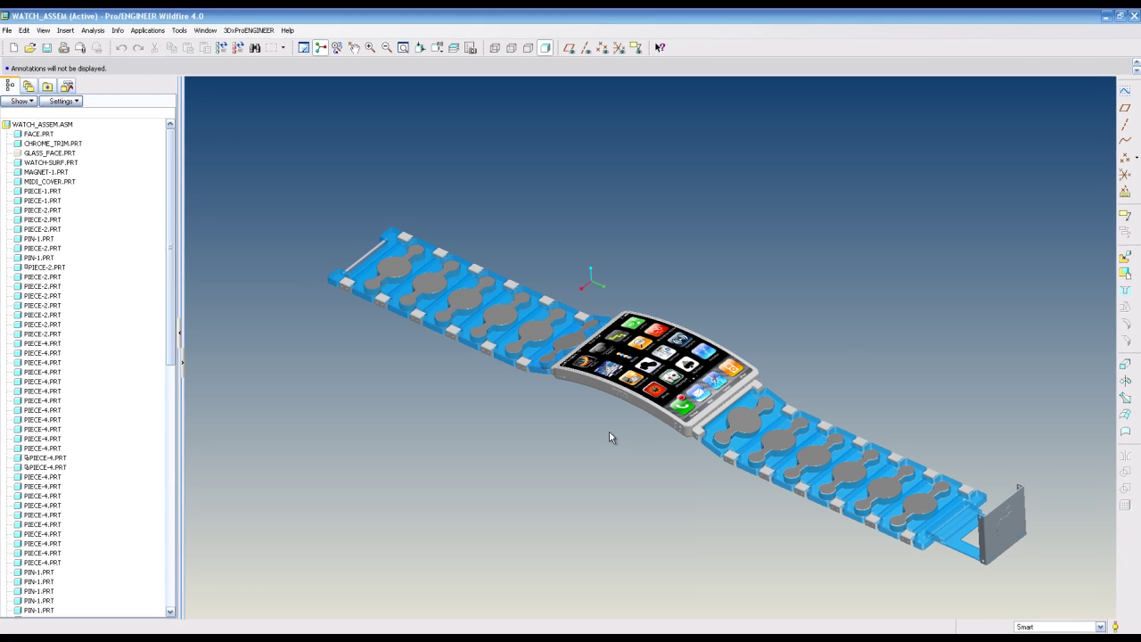
Preview the listen_iphone image in C:\Cad\pro-e tutorials\MLG Watch, then close the viewer
middle_drag(618, 434, 630, 419)
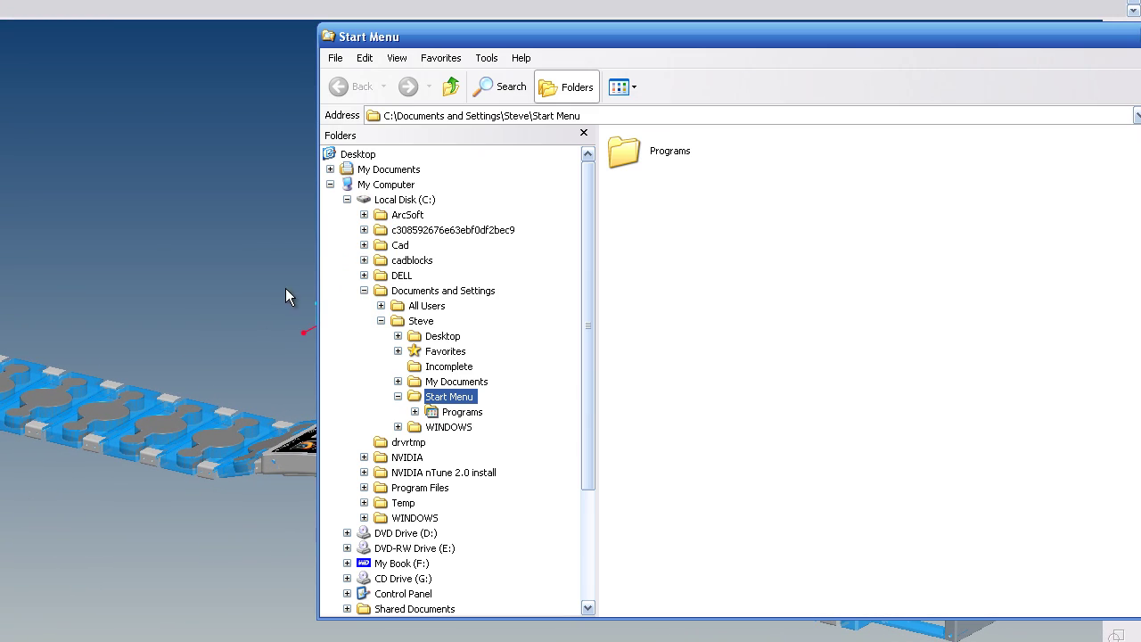
click(365, 291)
click(364, 245)
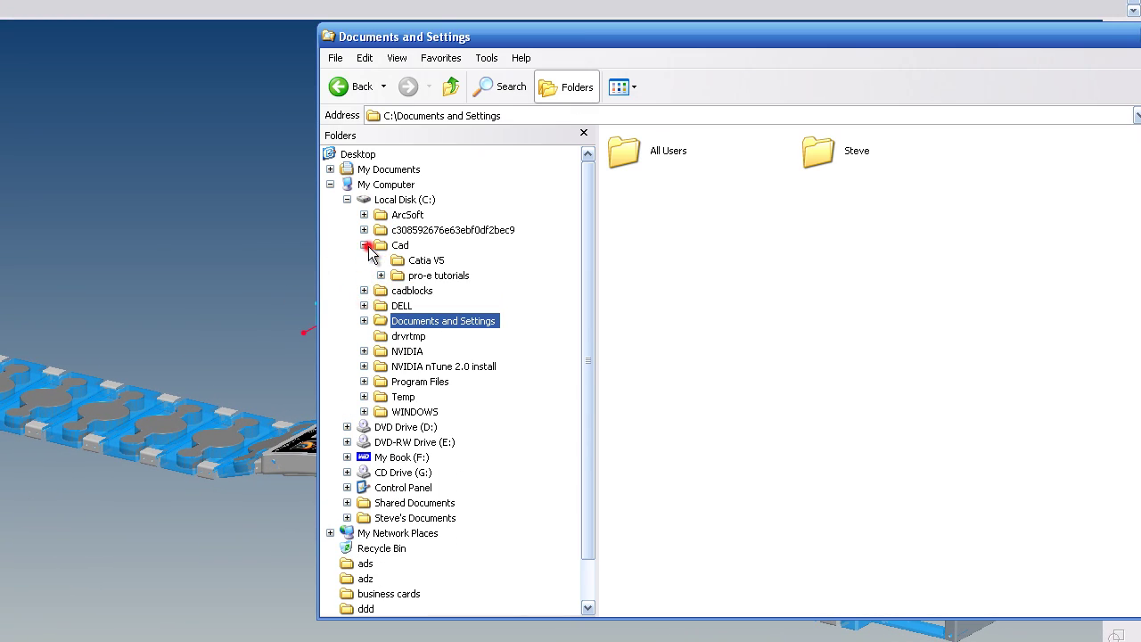
click(405, 274)
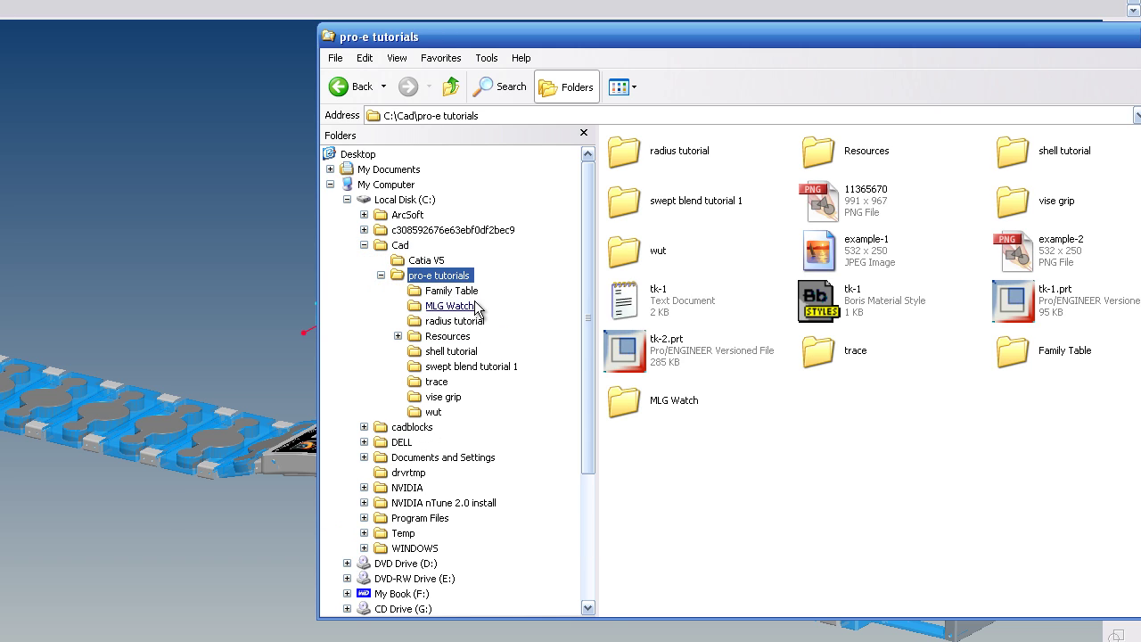
click(455, 306)
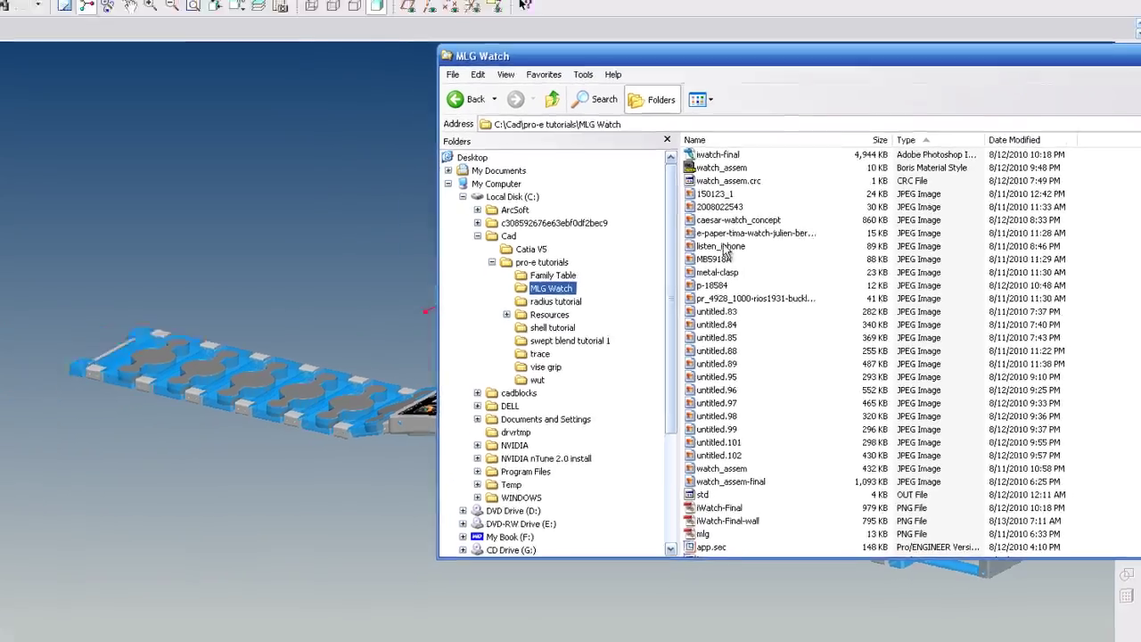
double_click(645, 257)
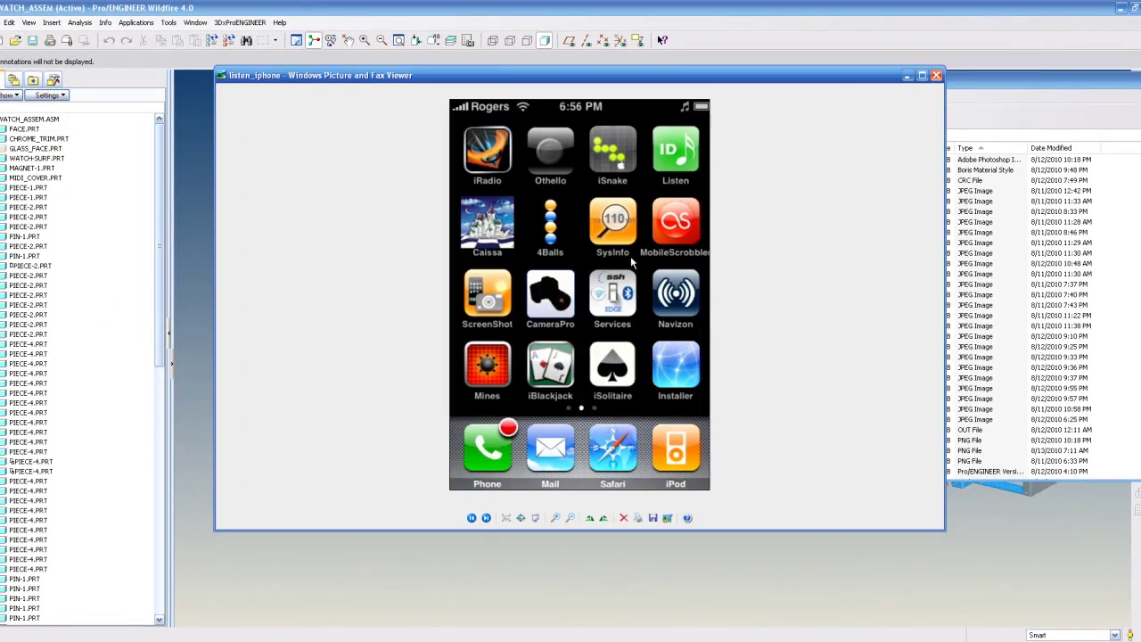
click(936, 75)
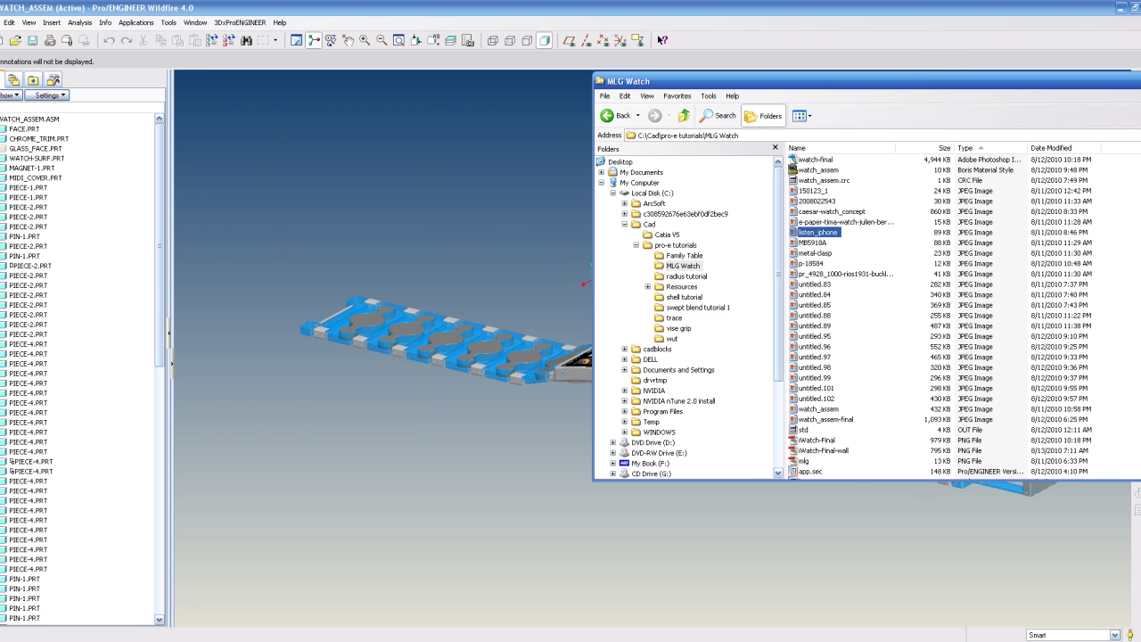
Return to Pro/ENGINEER and switch to the FR.PRT part window
key(alt+Tab)
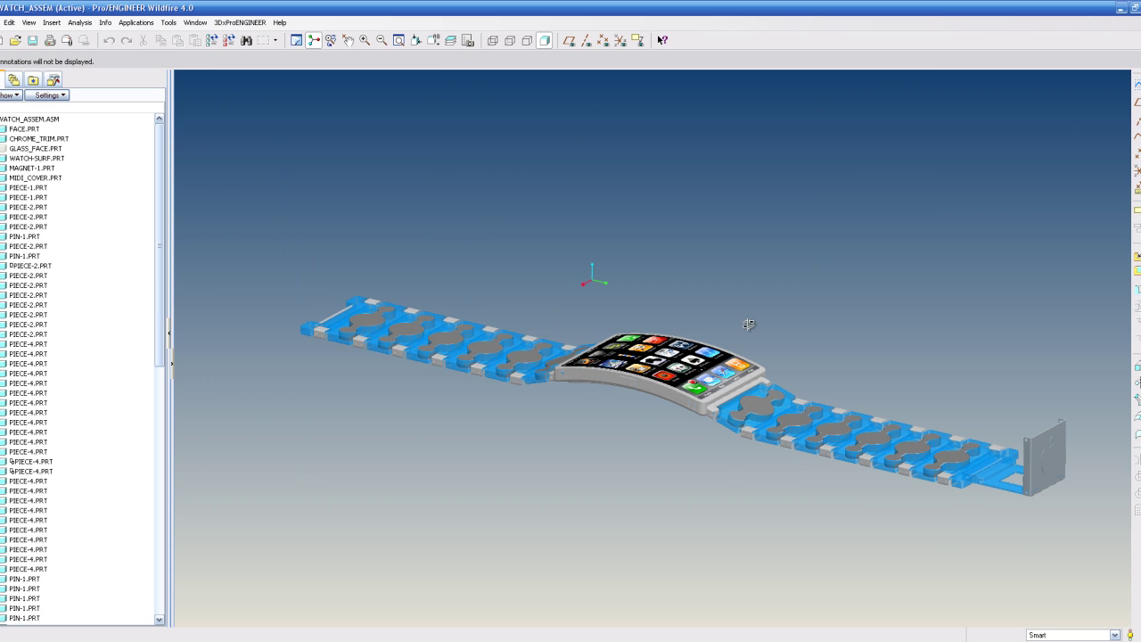
middle_drag(748, 325, 686, 385)
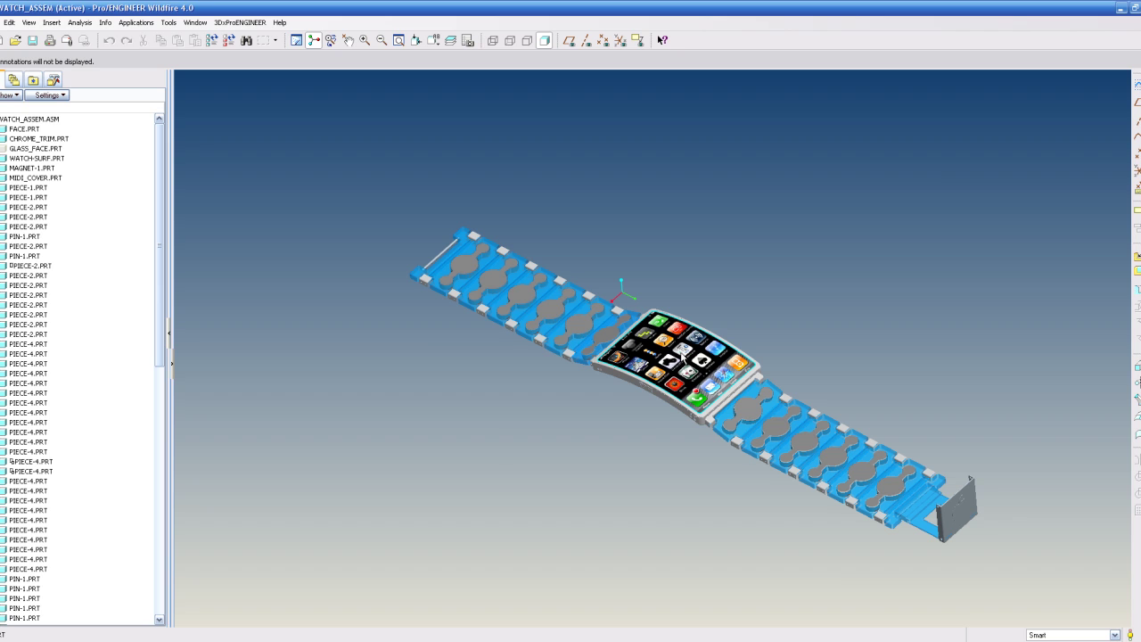
click(197, 22)
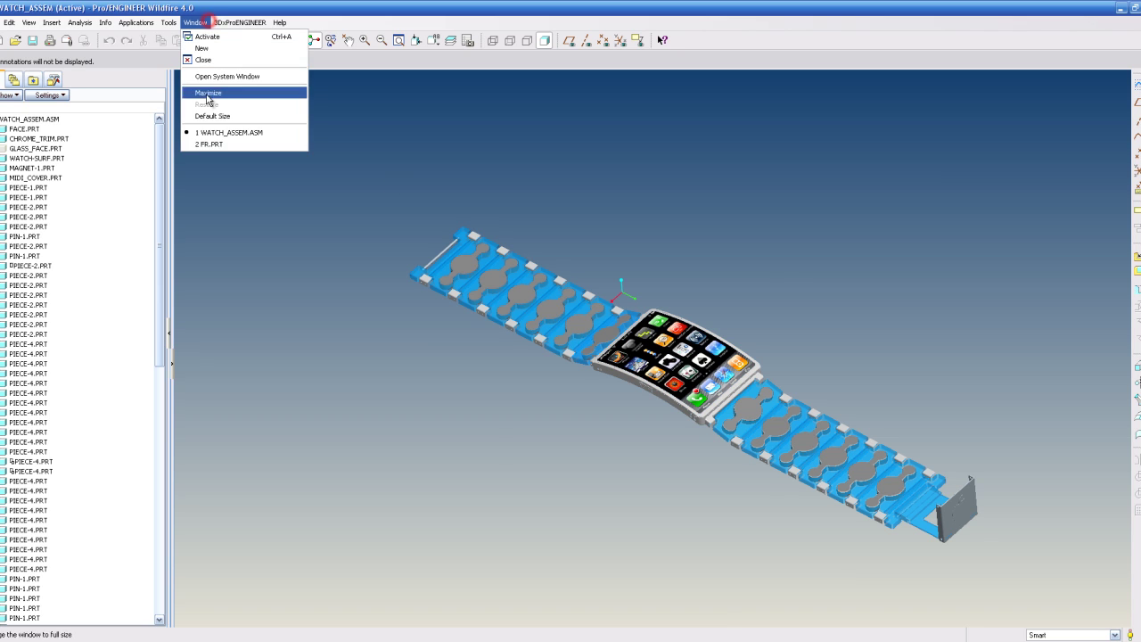
click(212, 144)
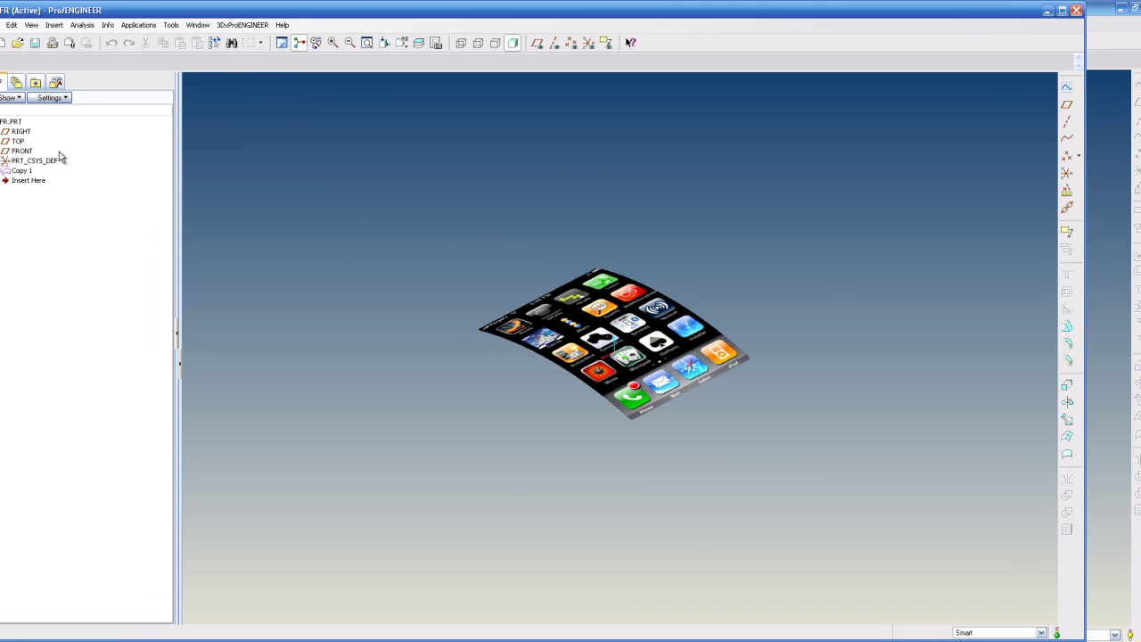
Apply the default plain appearance to FR.PRT, clearing the iPhone texture, and inspect the surface
click(31, 25)
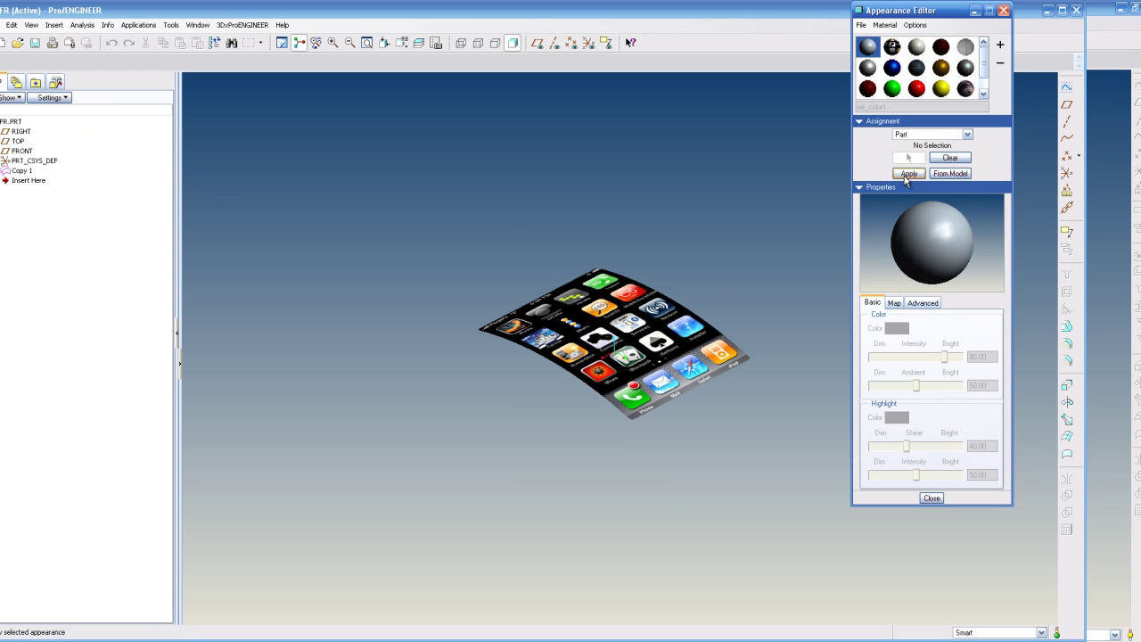
click(908, 173)
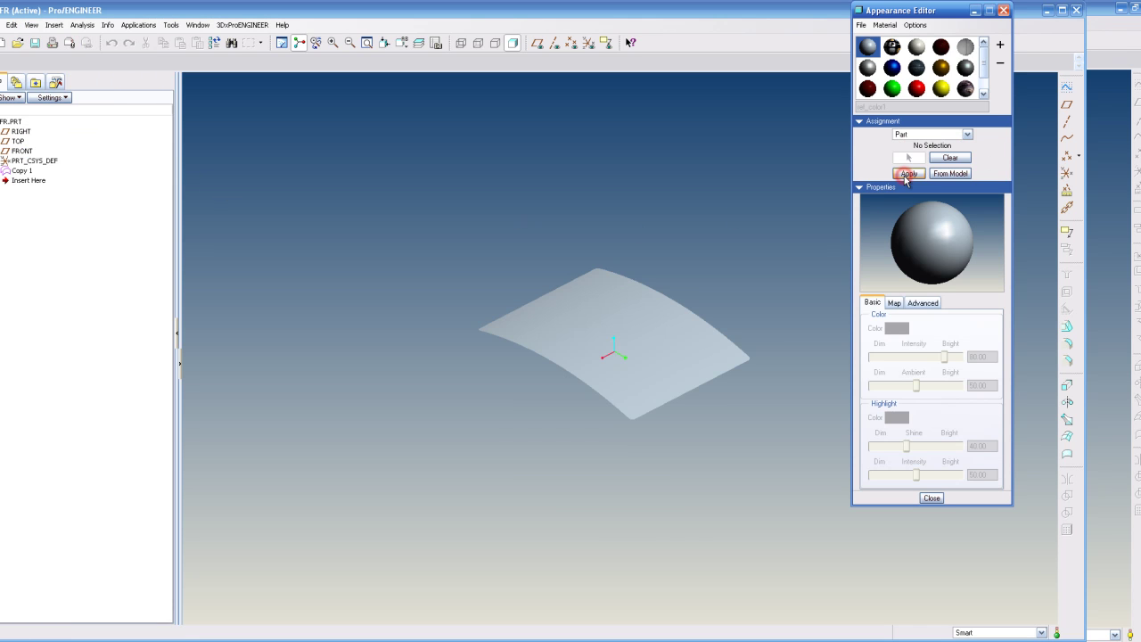
click(930, 500)
mouse_move(615, 344)
middle_down()
mouse_move(593, 329)
mouse_move(609, 295)
mouse_move(628, 283)
mouse_move(619, 329)
mouse_move(681, 284)
mouse_move(647, 295)
mouse_move(636, 327)
middle_up()
scroll(619, 329, down, 3)
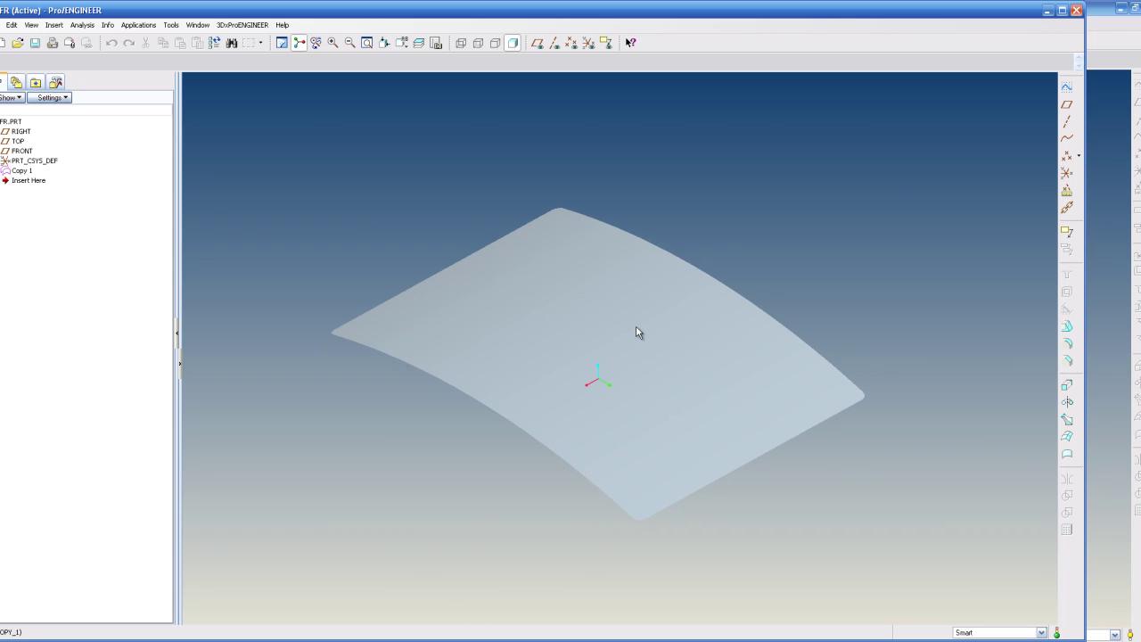
scroll(643, 347, up, 2)
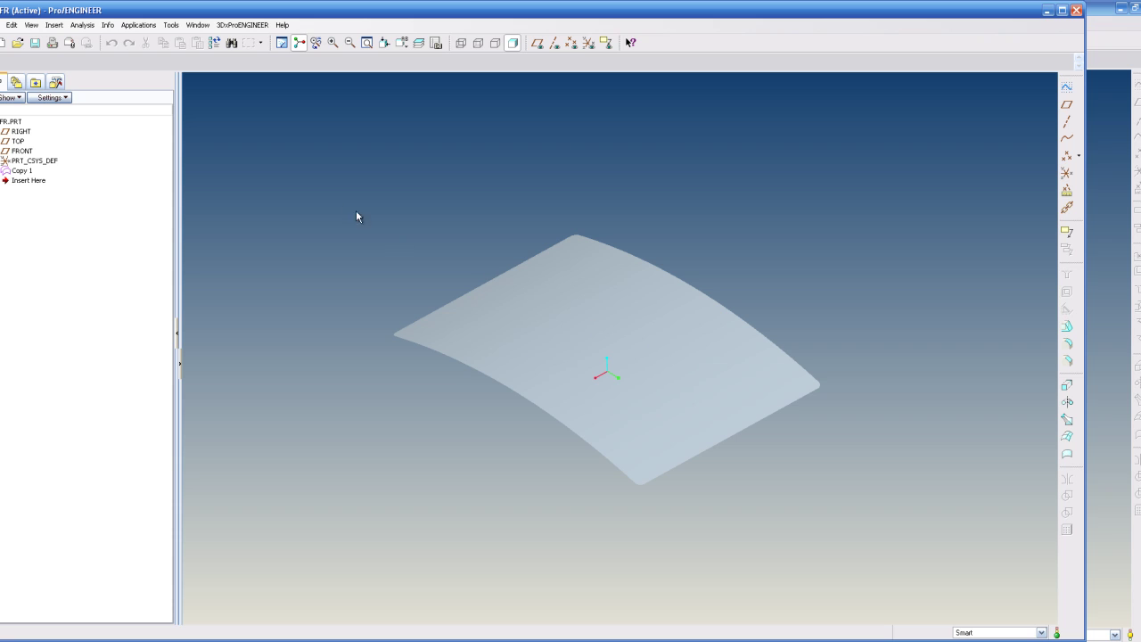
Copy the default into a new appearance named 'iphone-decal' and show its Map settings
click(31, 24)
click(71, 154)
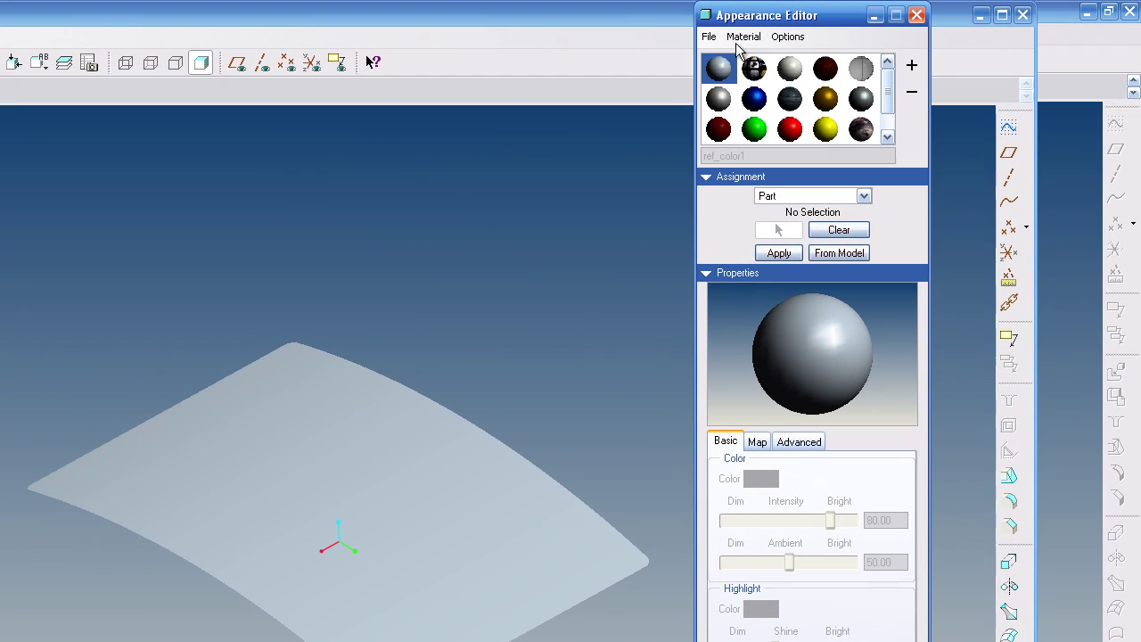
click(883, 25)
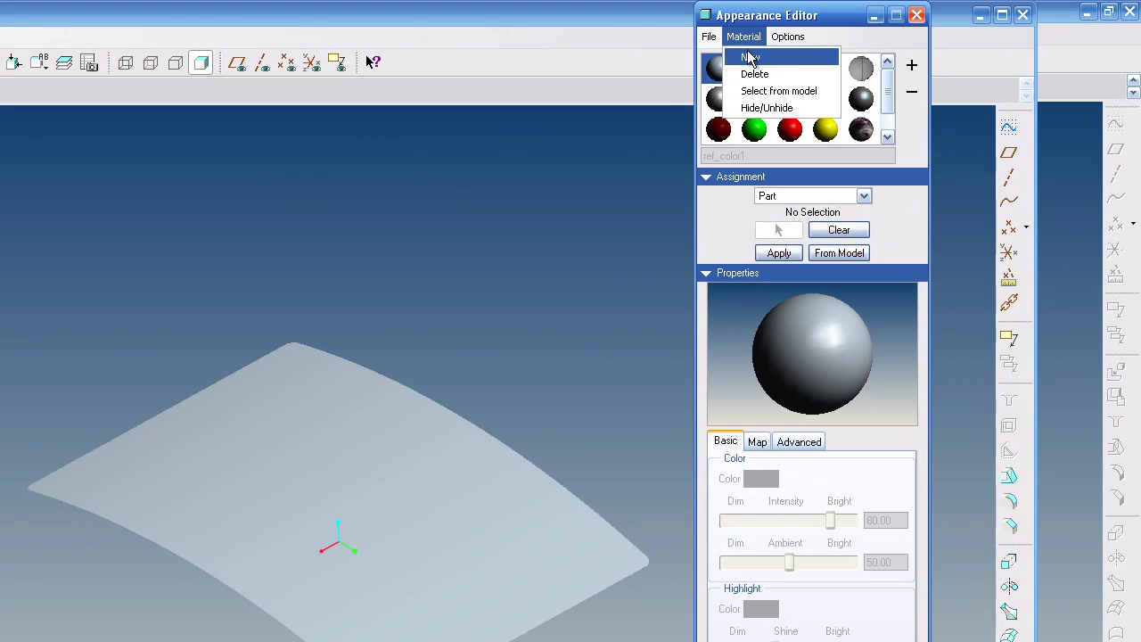
click(750, 58)
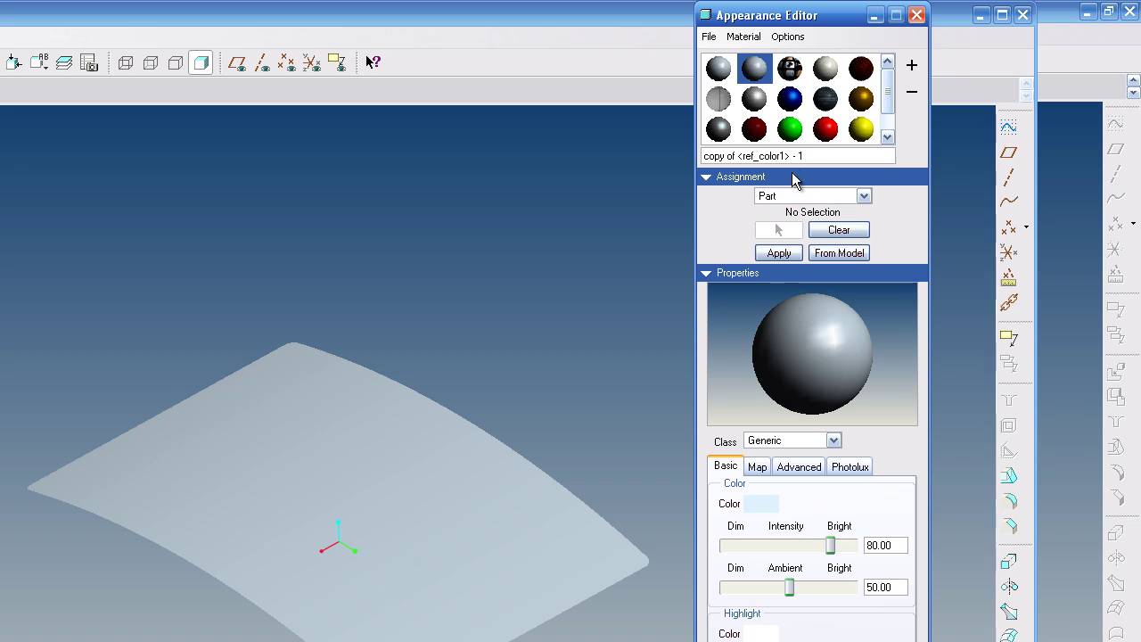
click(811, 154)
drag(811, 154, 691, 158)
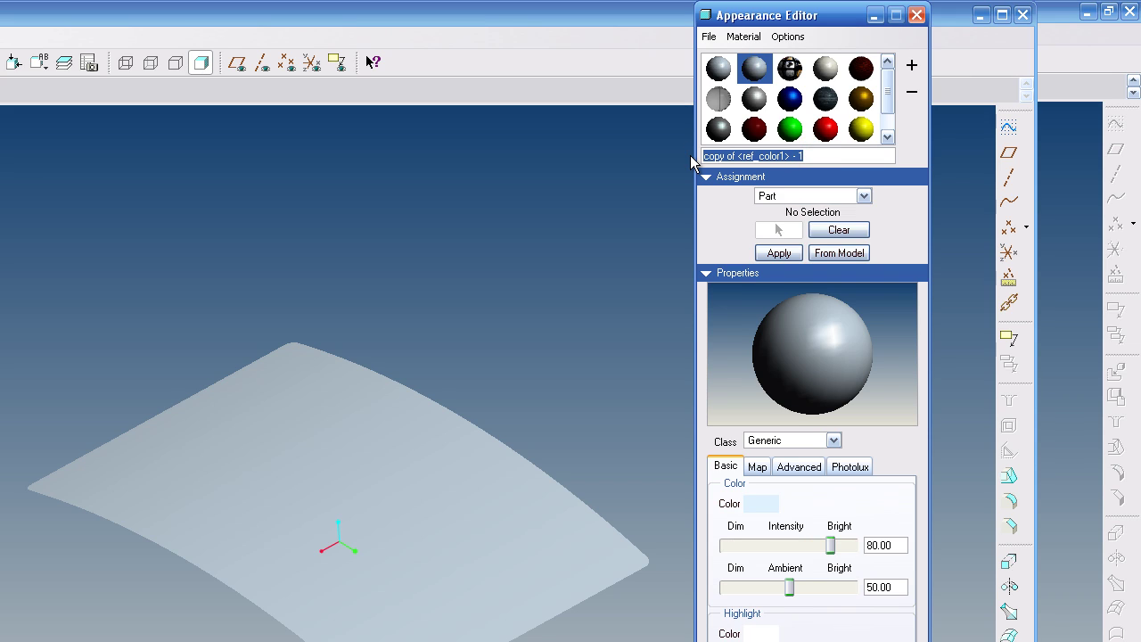
text(iphon)
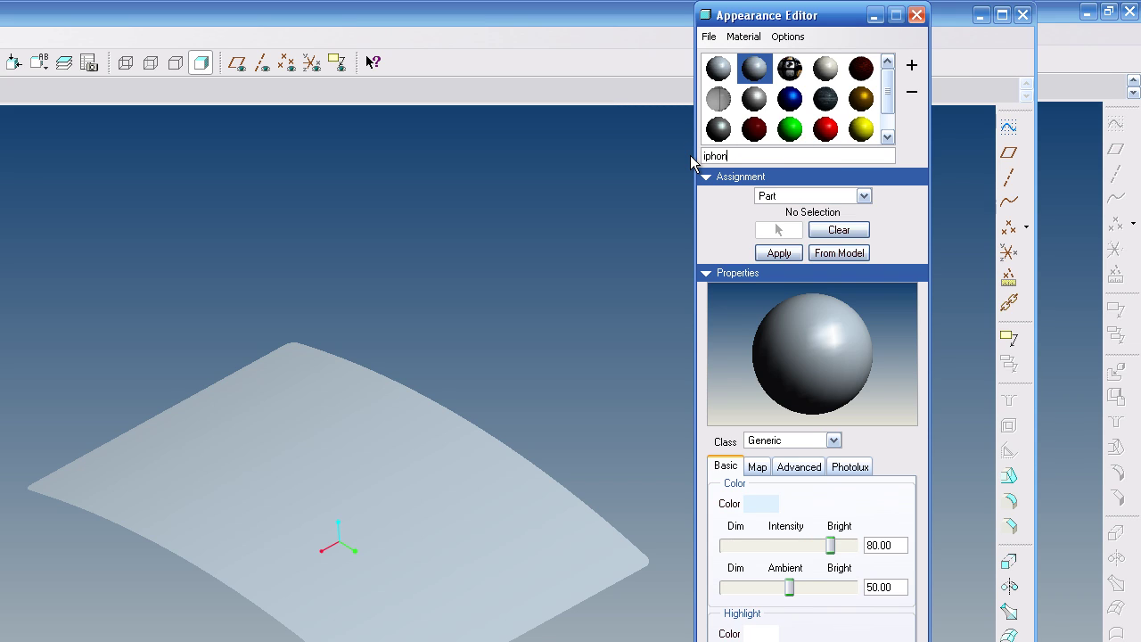
text(e-decal)
click(758, 468)
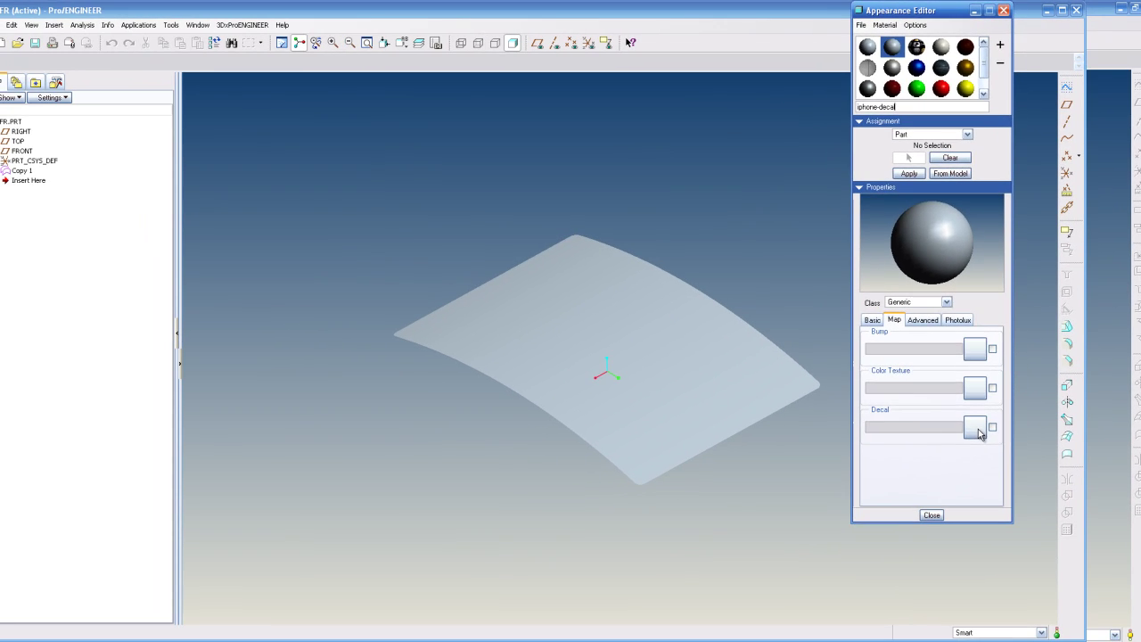
Load listen_iphone.jpg from the MLG Watch folder as iphone-decal's decal image and confirm placement
click(976, 428)
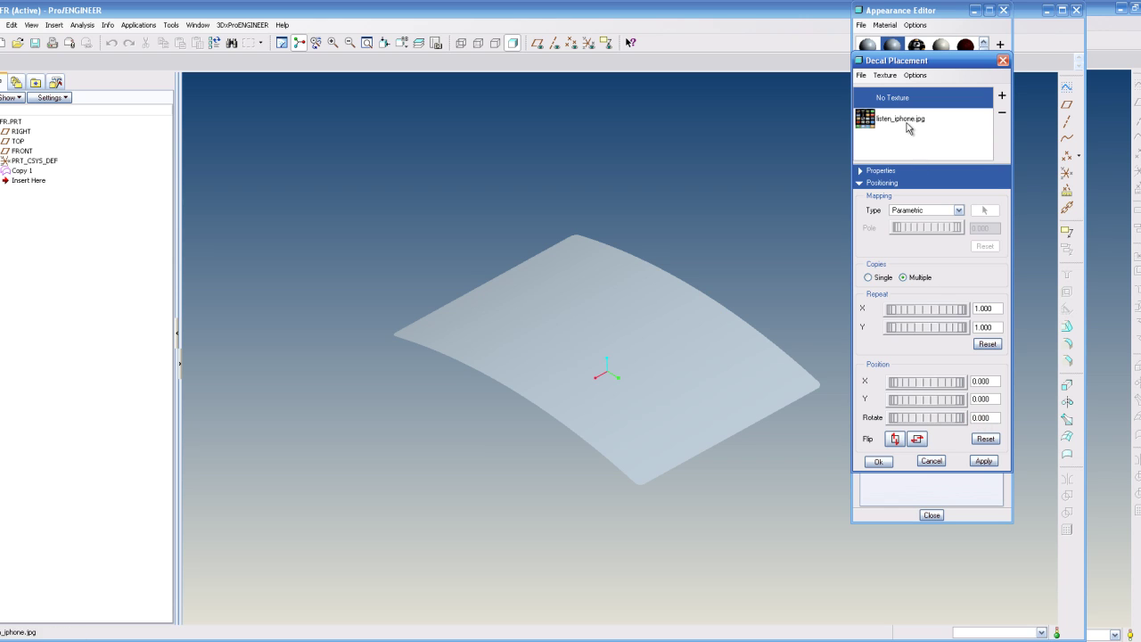
click(1002, 96)
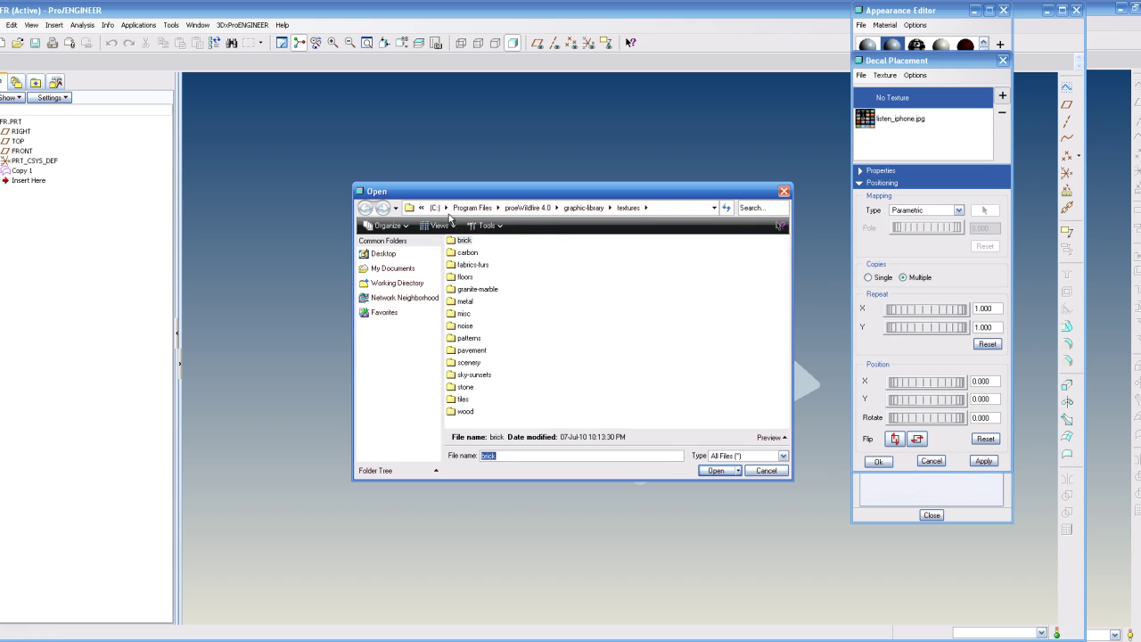
click(445, 207)
click(450, 234)
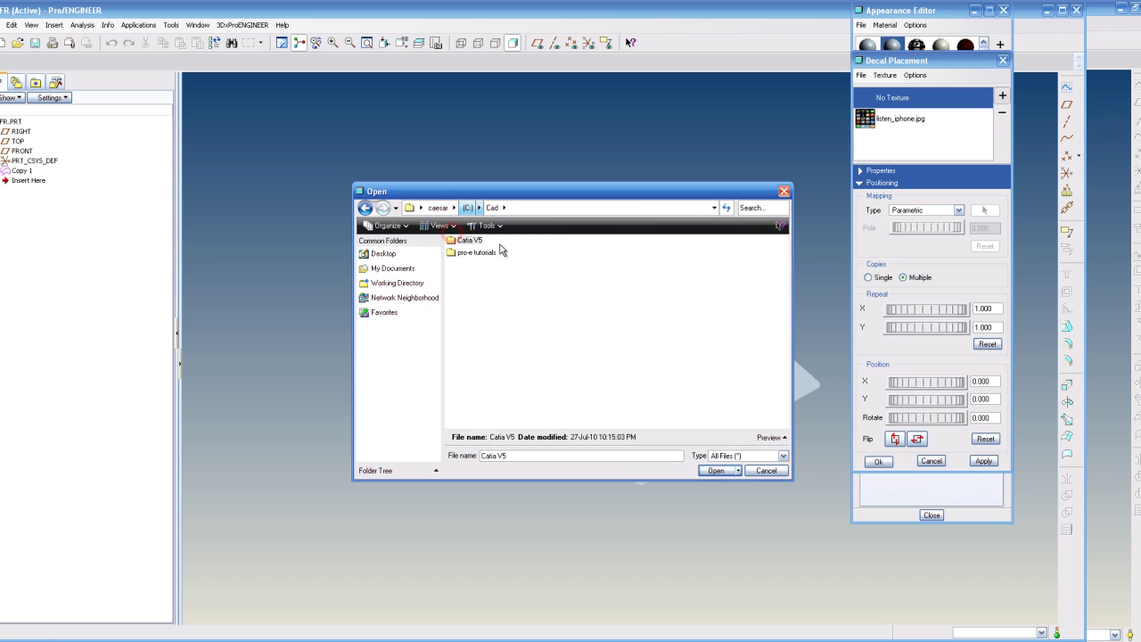
double_click(492, 253)
double_click(488, 253)
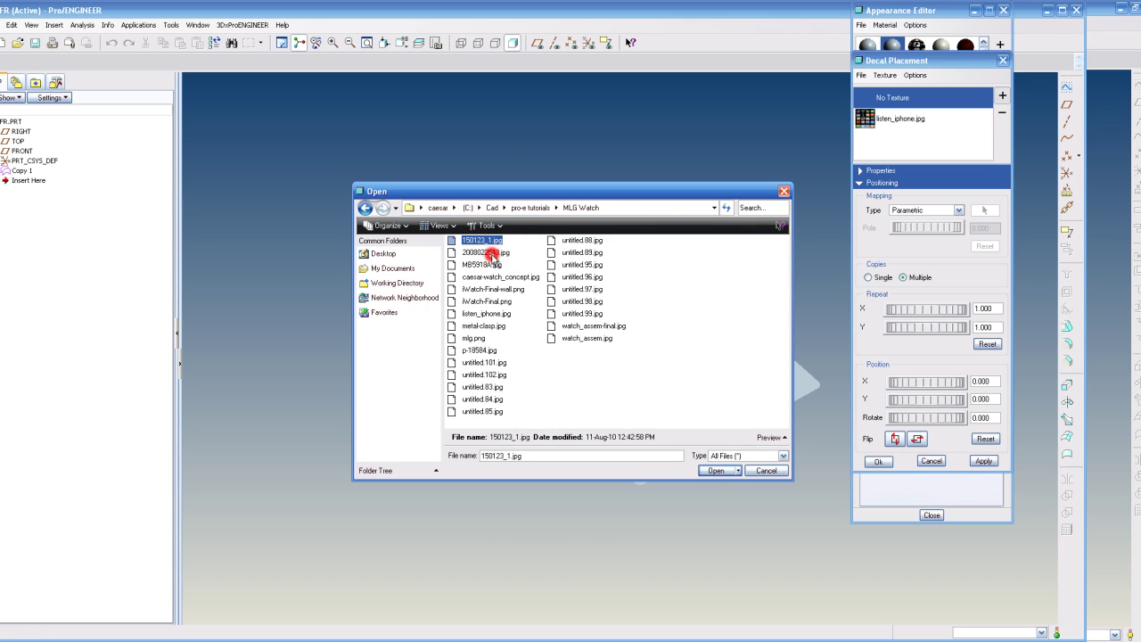
click(498, 315)
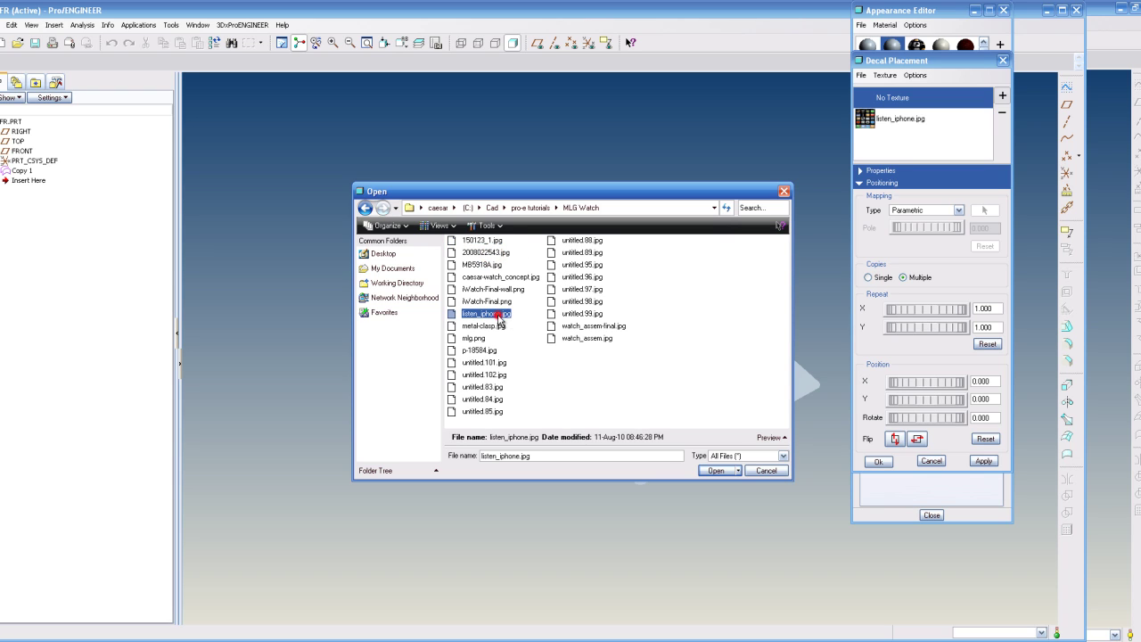
click(711, 469)
click(885, 123)
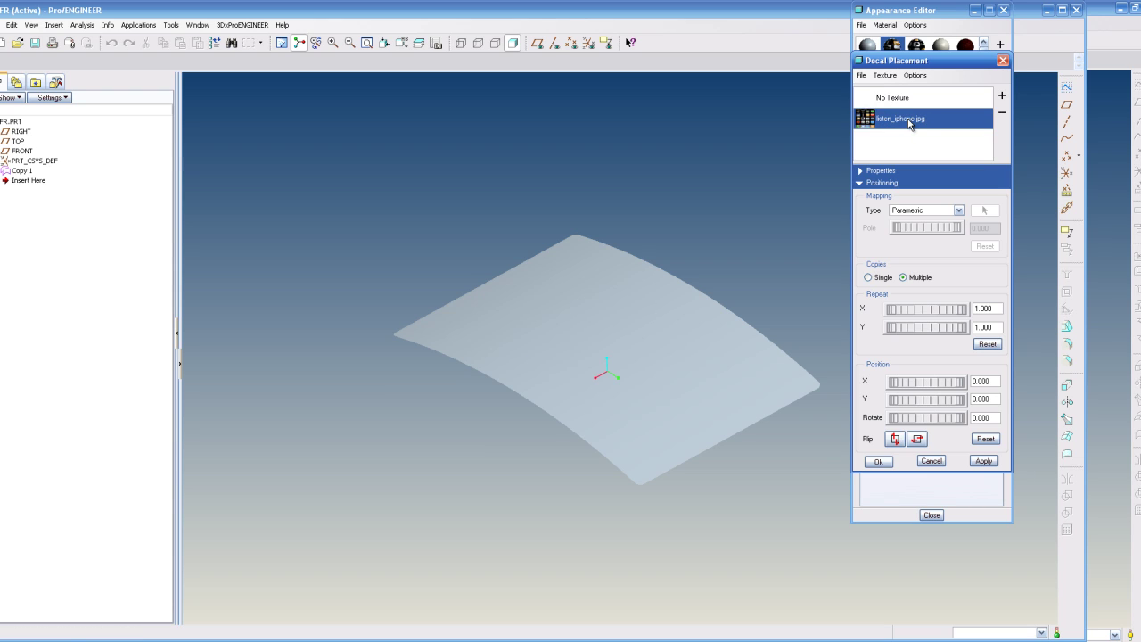
click(983, 462)
click(878, 461)
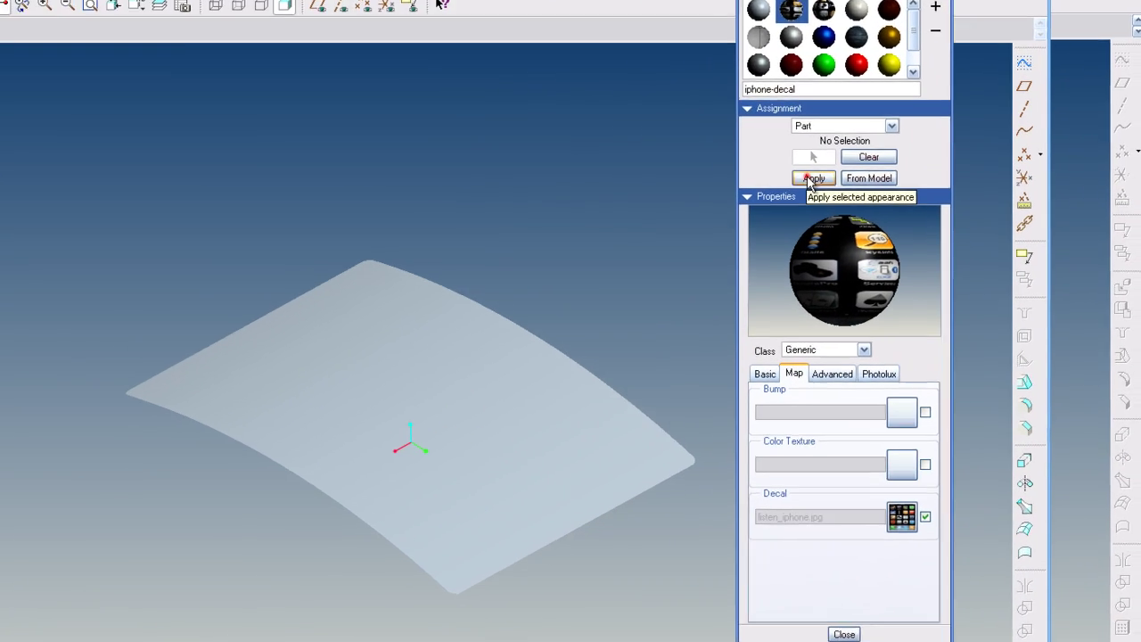
Assign iphone-decal to FR.PRT so the home-screen icons cover the curved surface
click(909, 174)
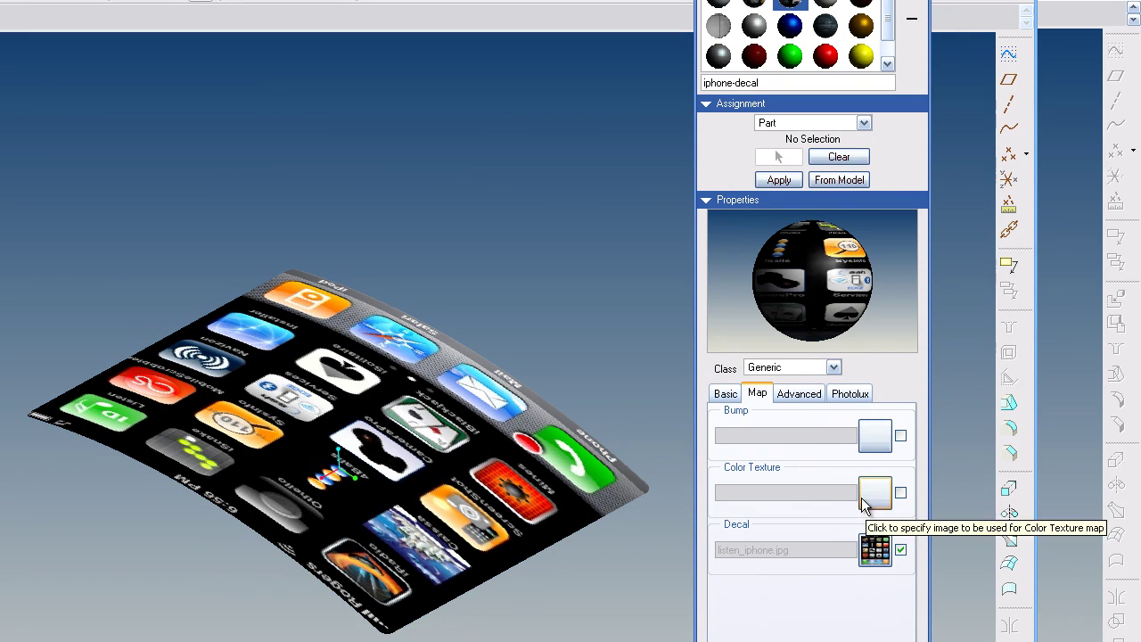
Set the decal's Rotate value to -90 in Decal Placement and confirm
click(875, 550)
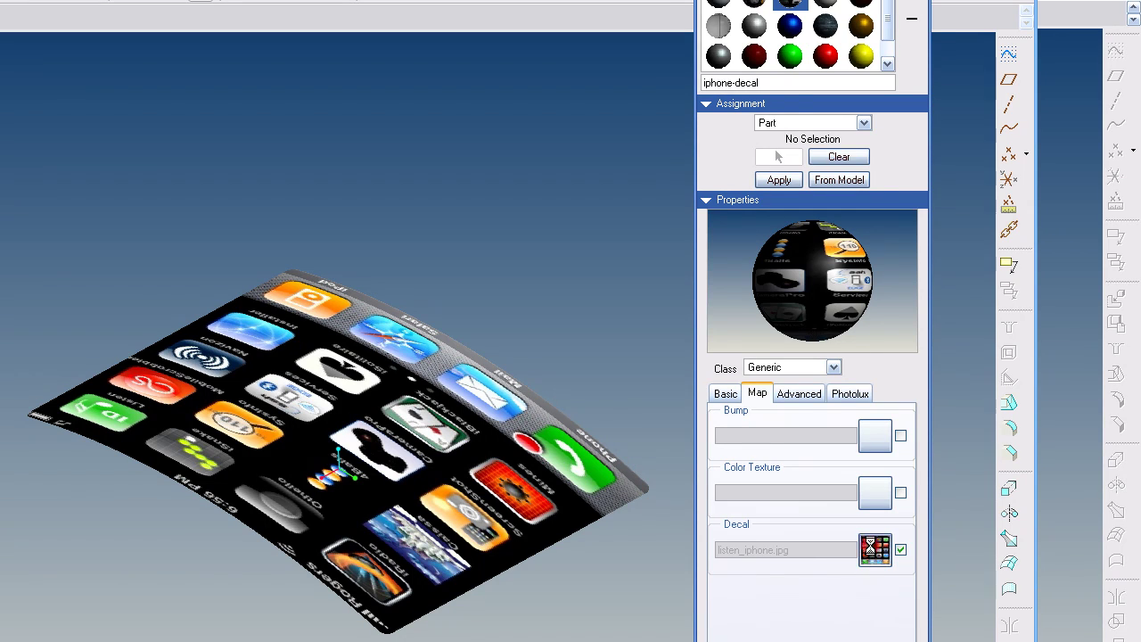
drag(785, 535, 828, 535)
double_click(894, 536)
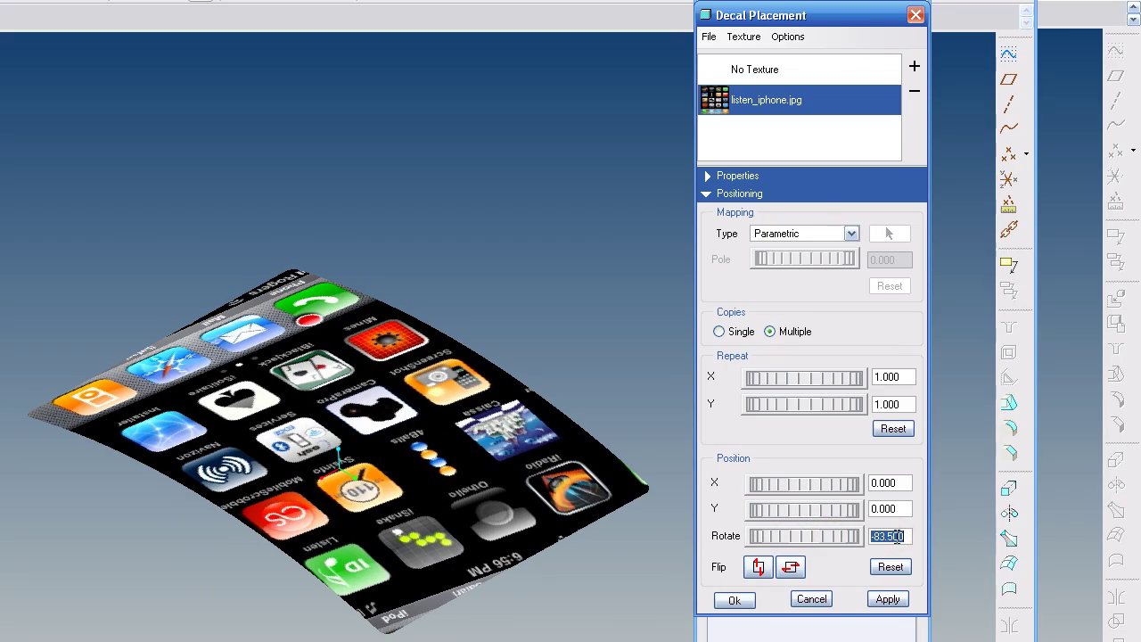
text(-90)
key(Return)
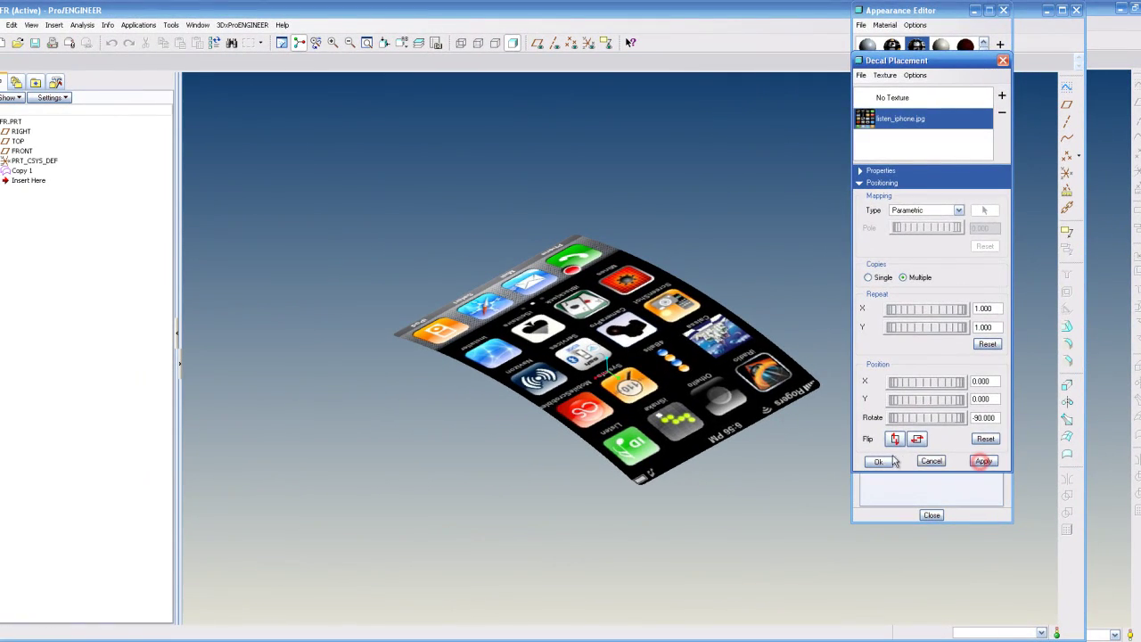
click(735, 600)
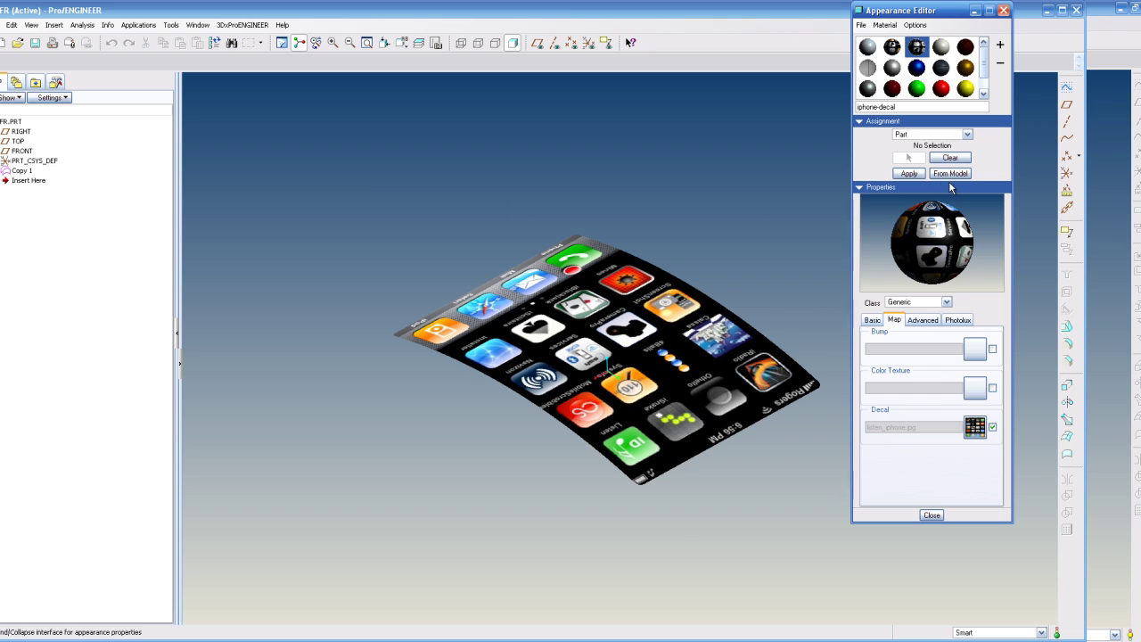
Check the decal in WATCH_ASSEM.ASM with a quick zoom, then return to FR.PRT
click(198, 25)
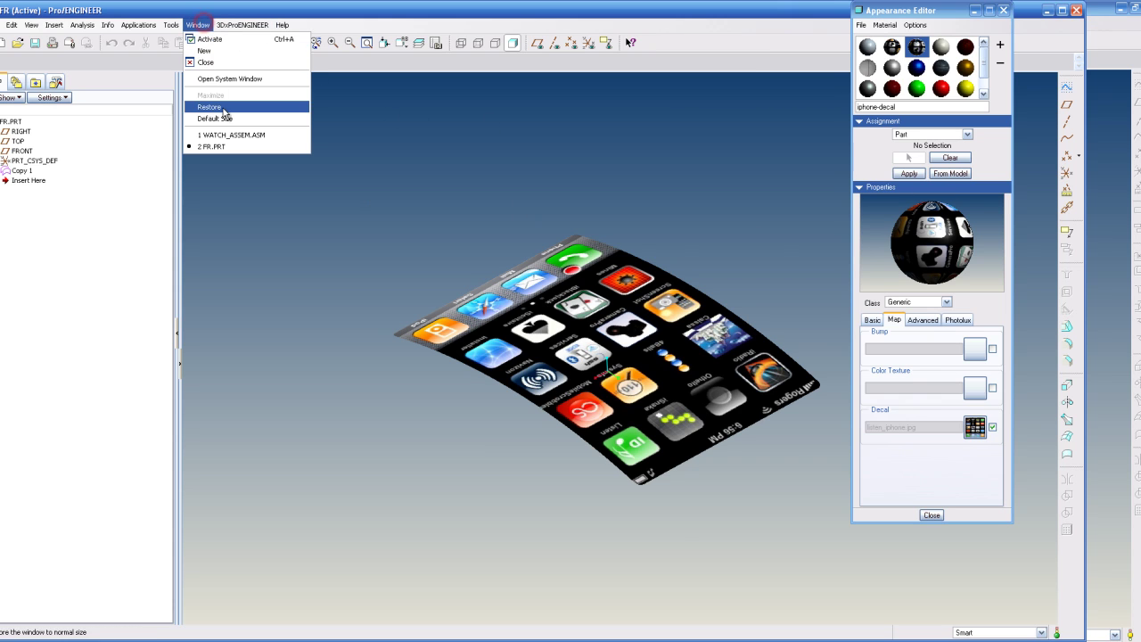
click(226, 134)
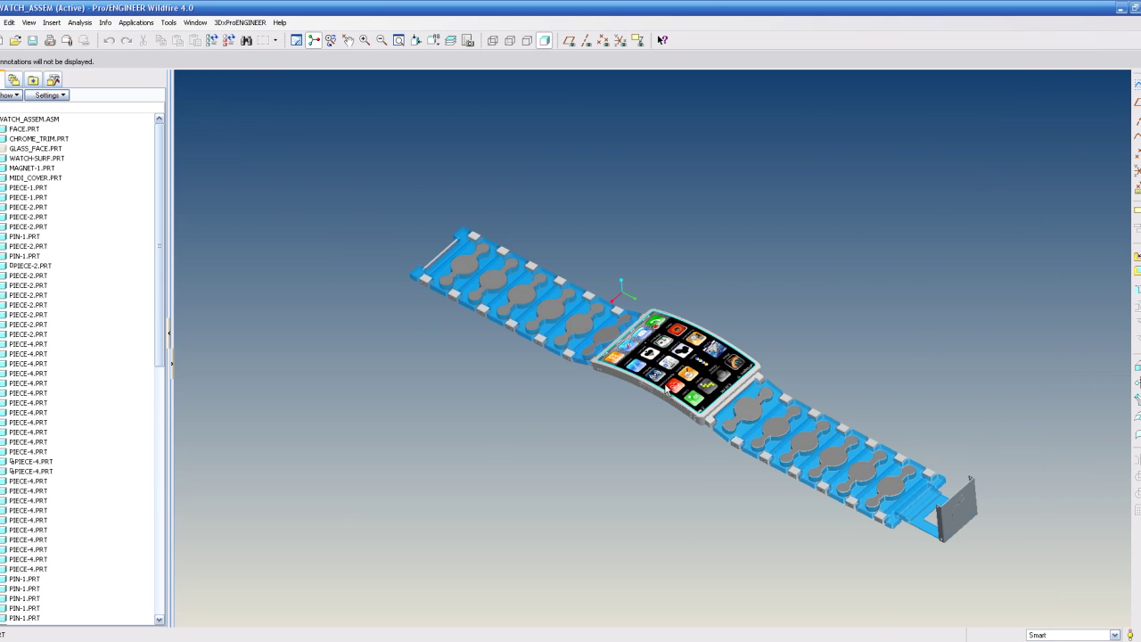
scroll(695, 382, down, 3)
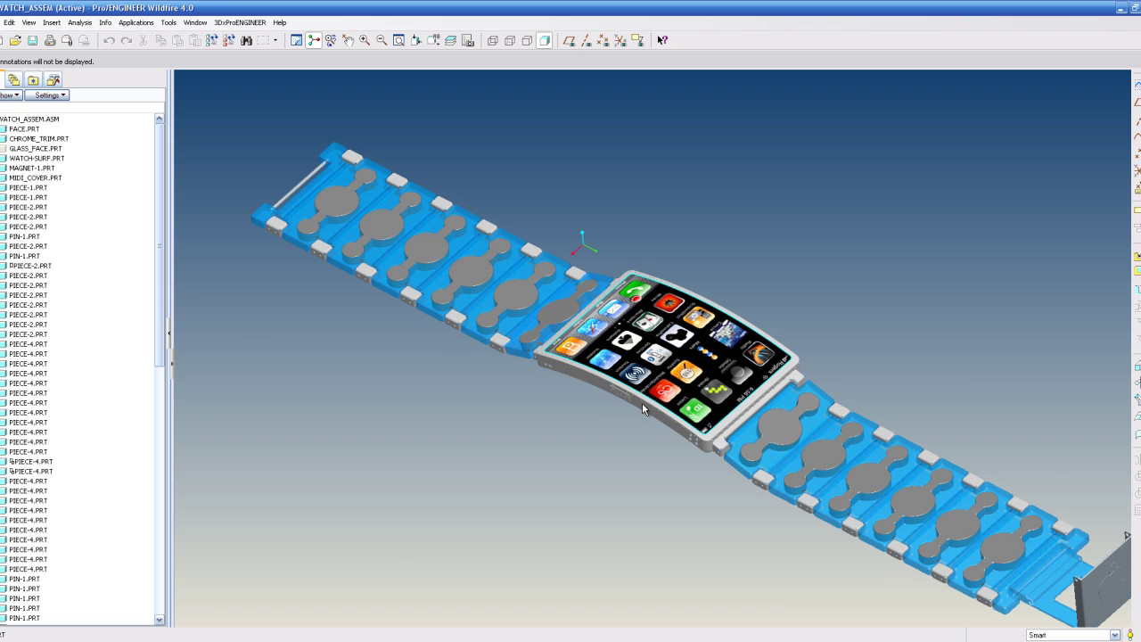
scroll(567, 342, up, 2)
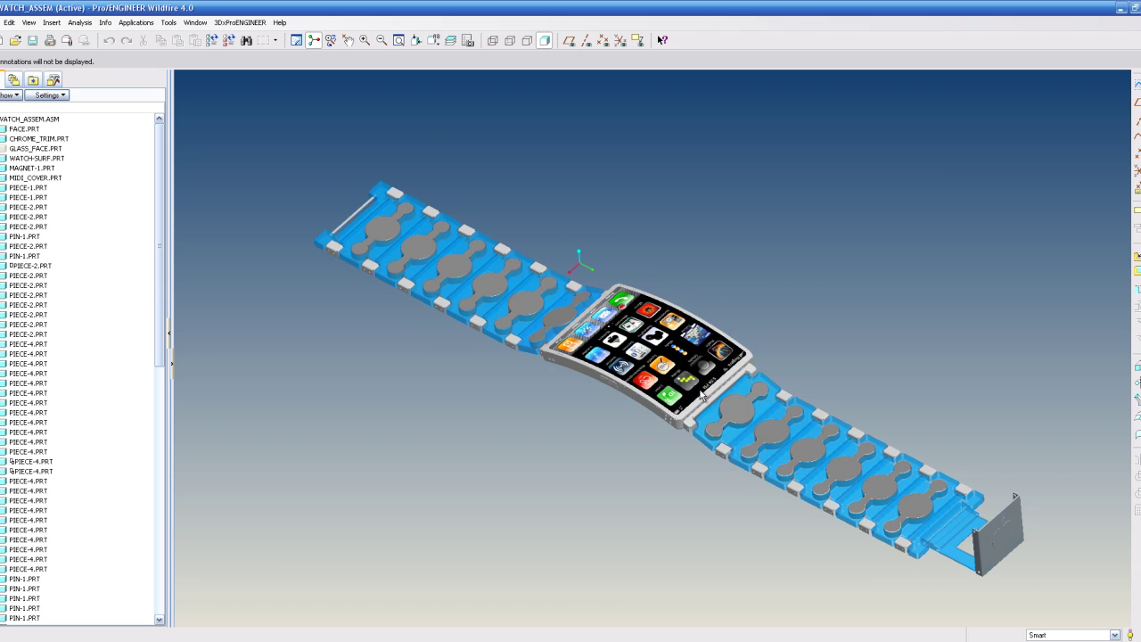
click(202, 28)
click(213, 143)
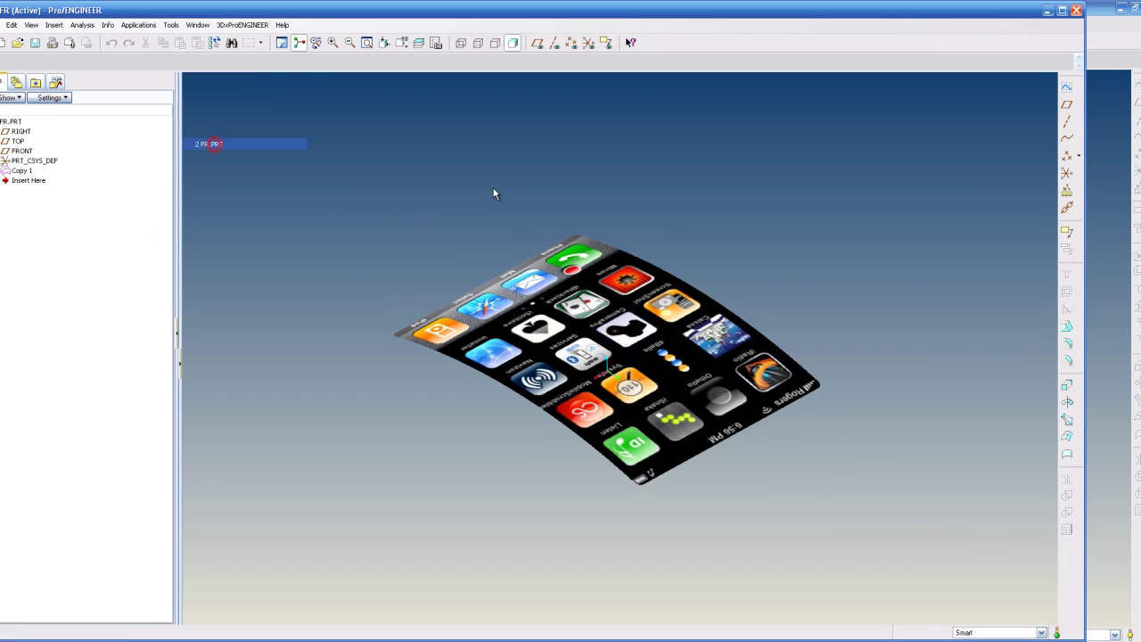
Reopen Color and Appearance, select the iphone appearance and reapply it to the surface
click(603, 310)
click(342, 209)
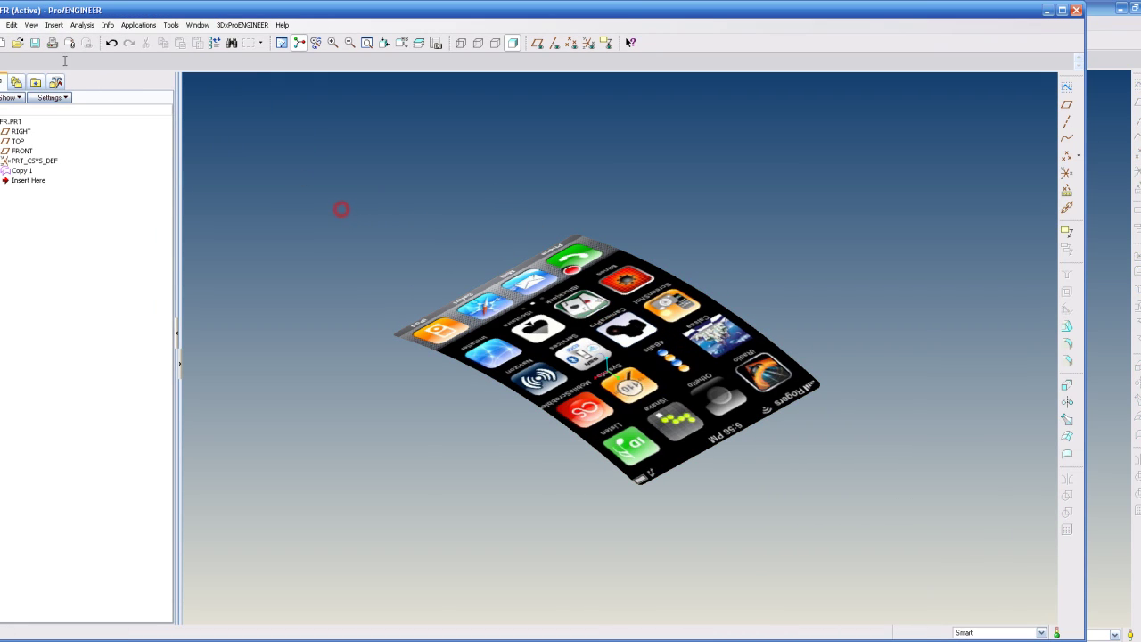
click(33, 25)
click(77, 153)
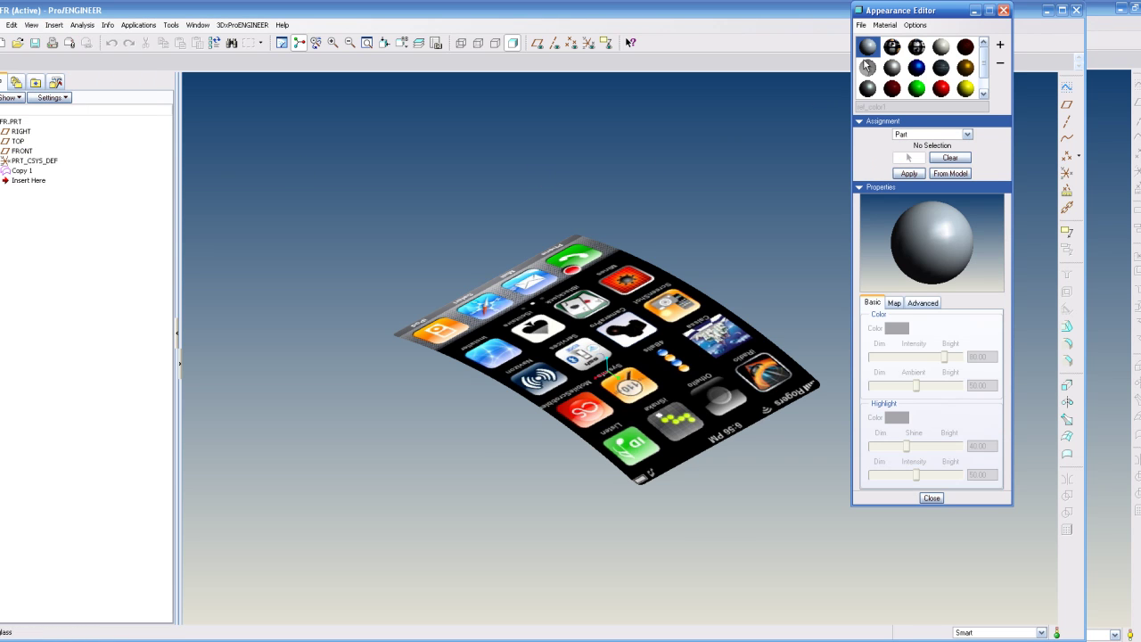
click(893, 47)
click(894, 320)
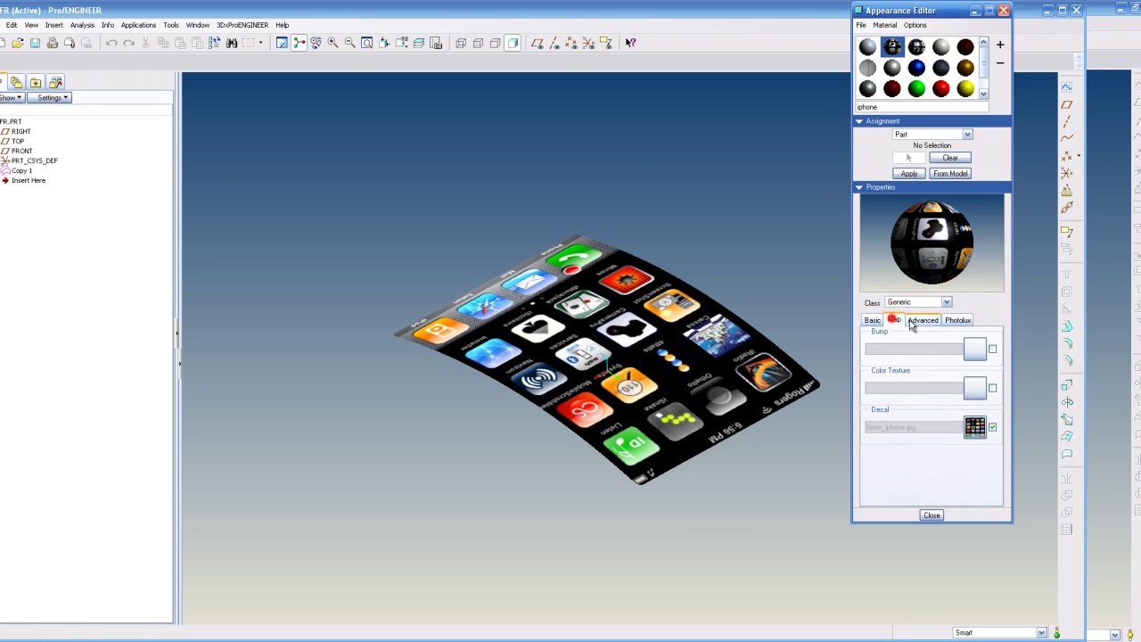
click(976, 427)
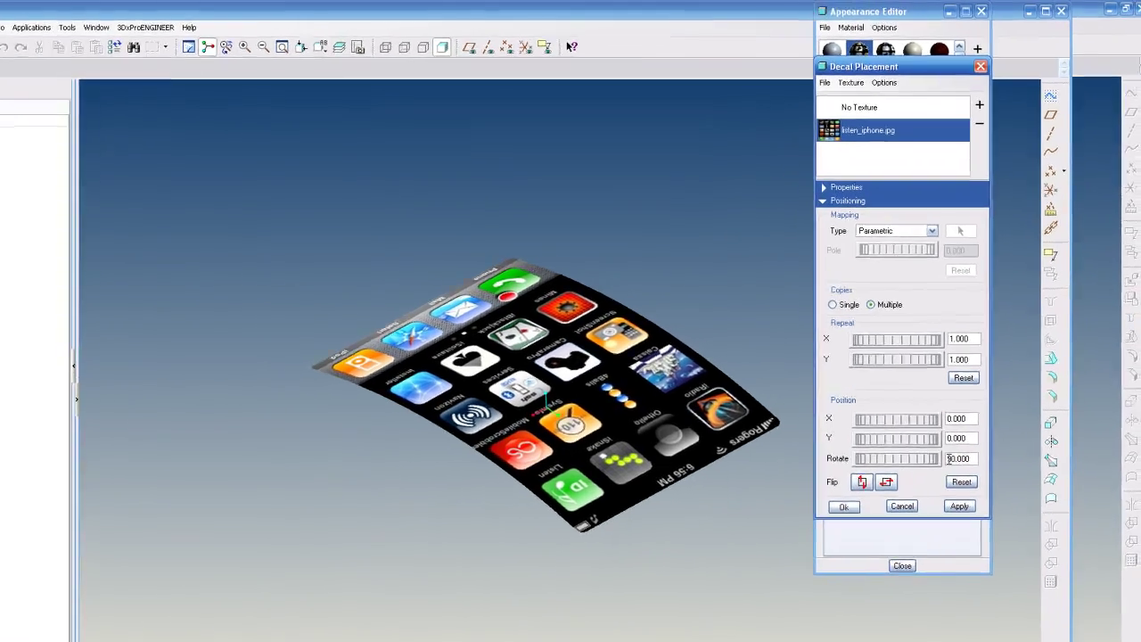
click(960, 506)
click(844, 506)
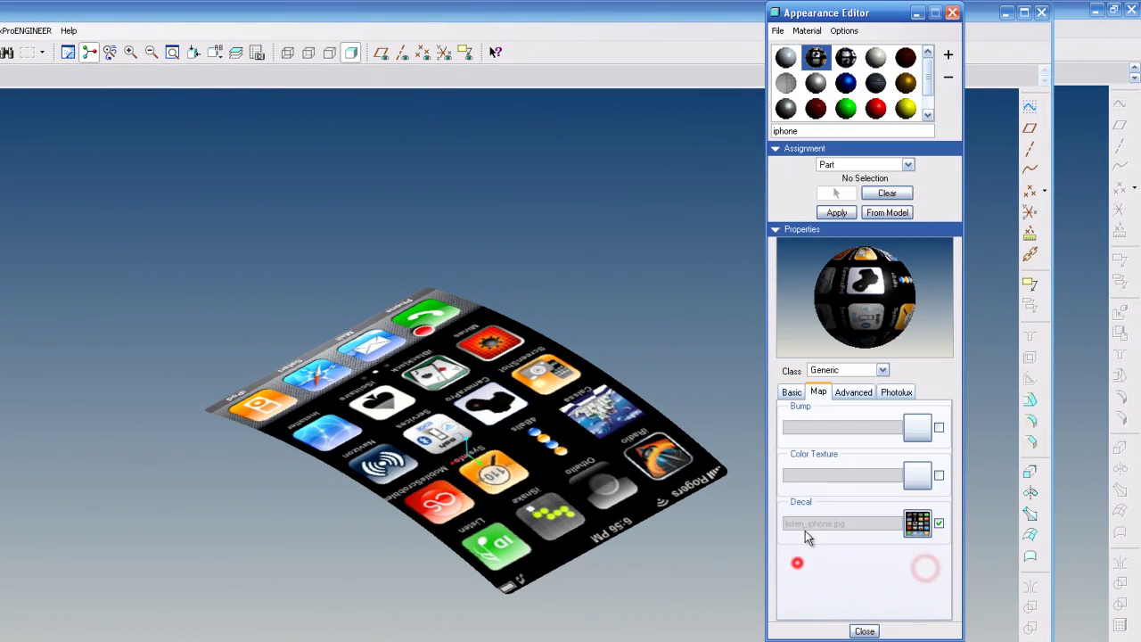
click(836, 213)
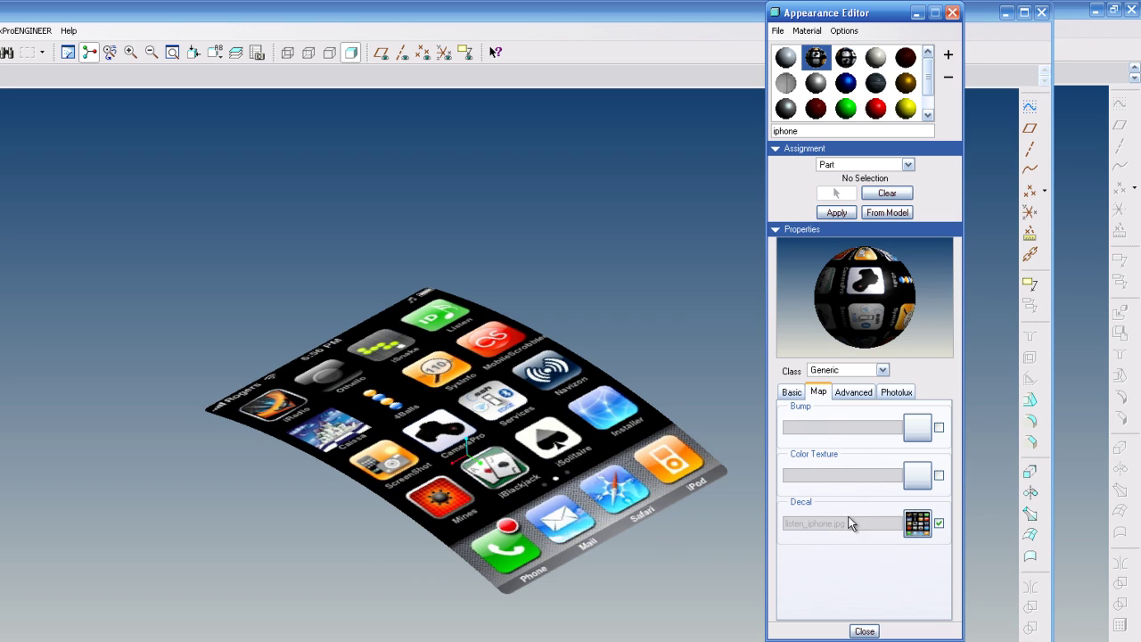
Set the decal rotation to 90 degrees, confirm, and switch to the WATCH_ASSEM window
click(915, 528)
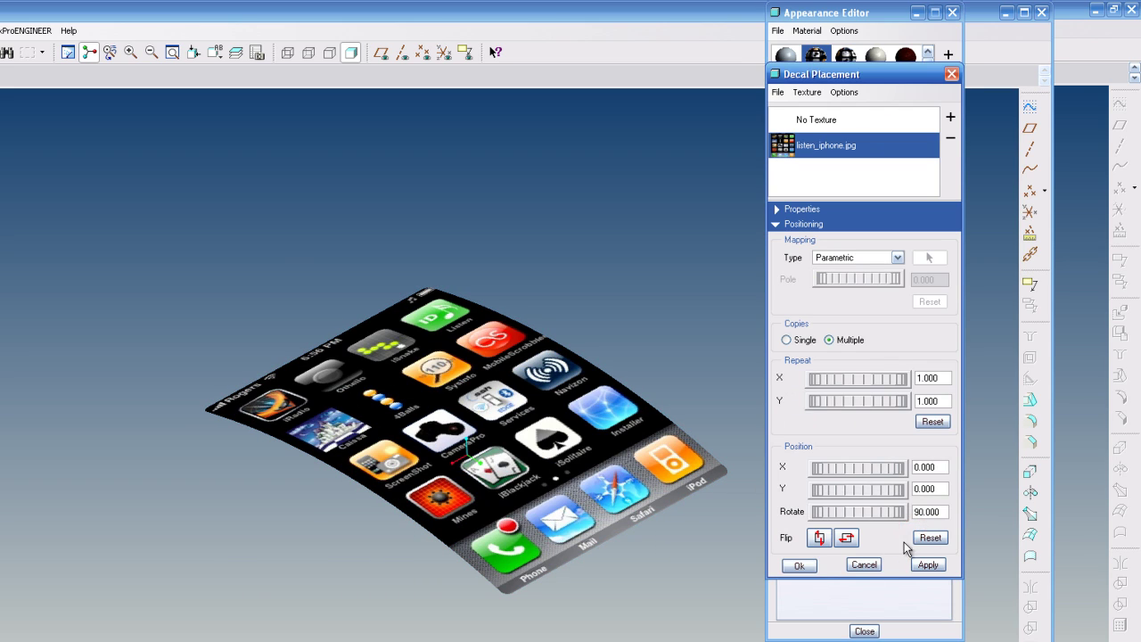
mouse_move(886, 517)
mouse_down()
mouse_move(758, 504)
mouse_move(874, 517)
mouse_move(865, 521)
mouse_up()
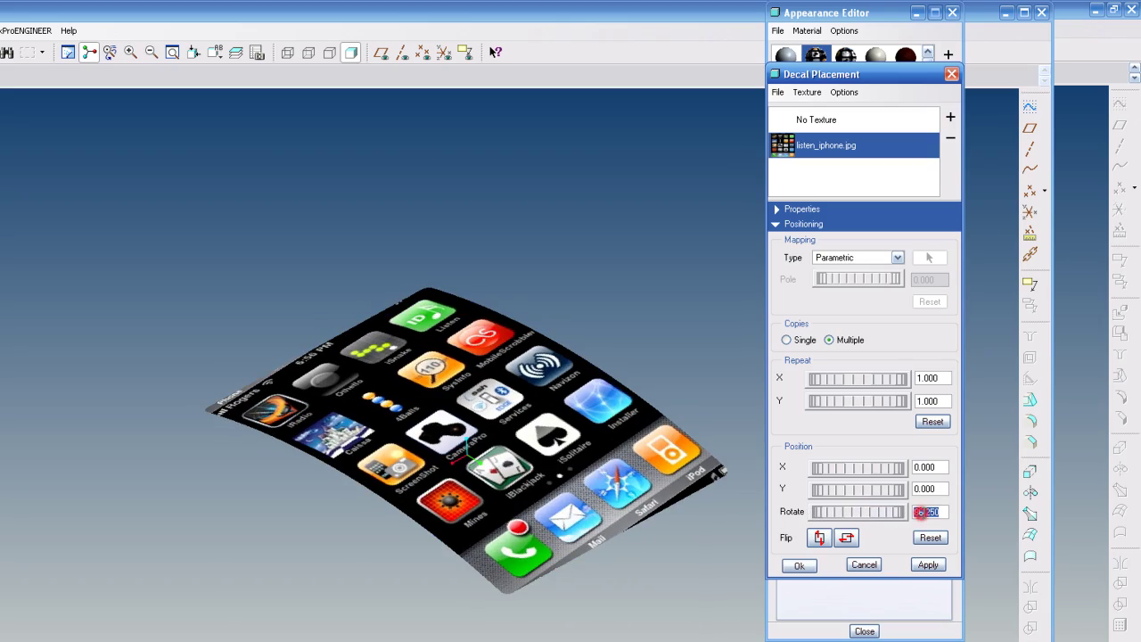
text(90)
click(928, 564)
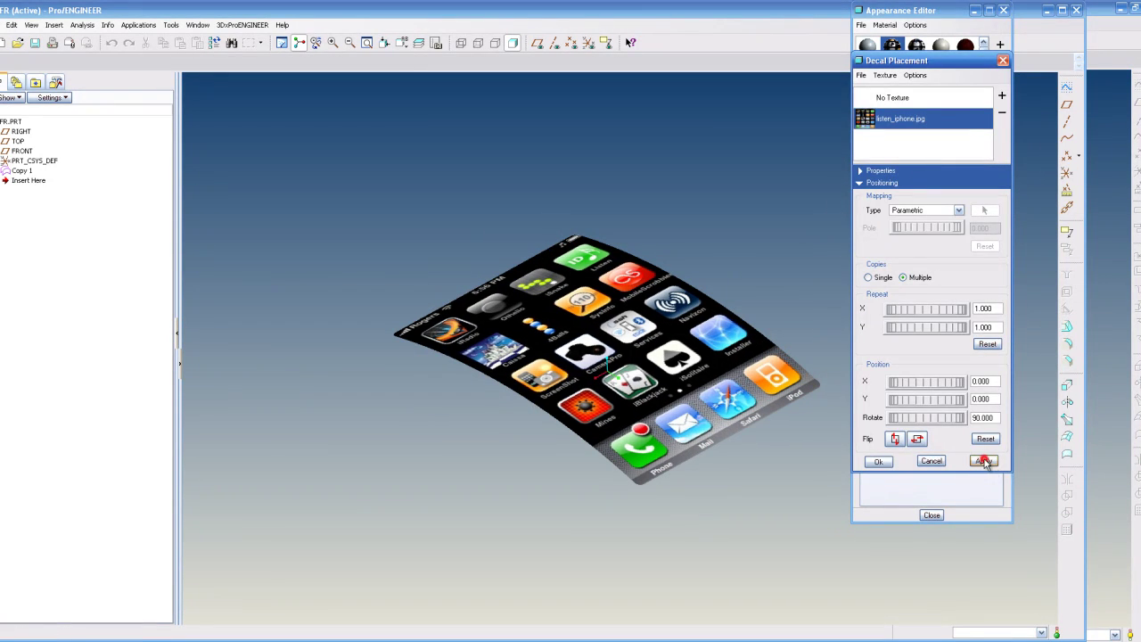
click(879, 461)
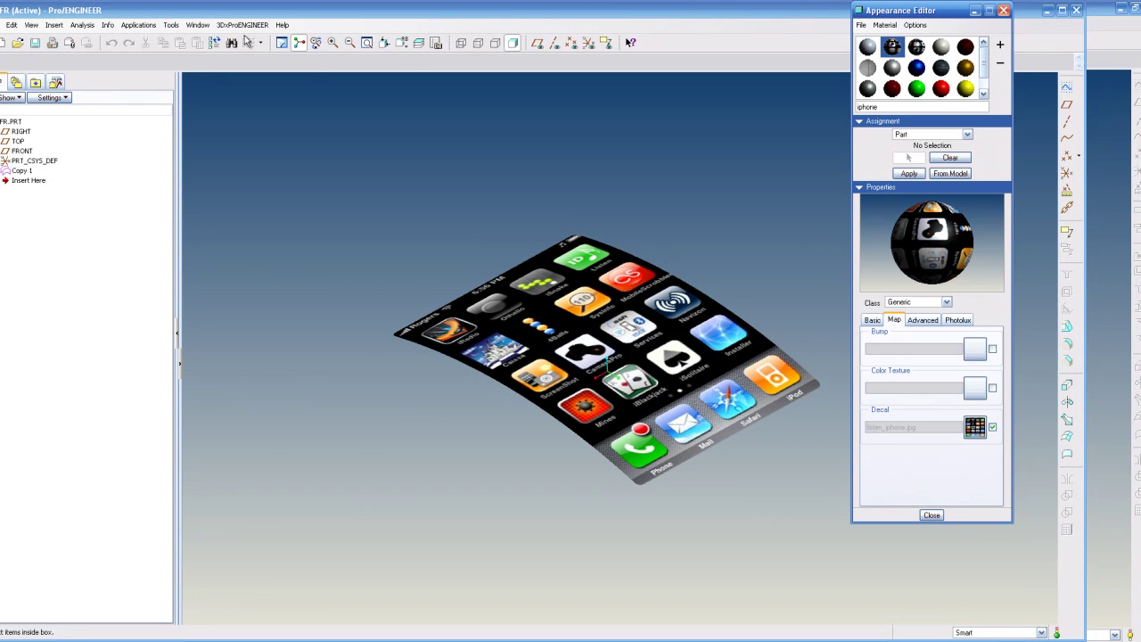
click(197, 24)
click(236, 133)
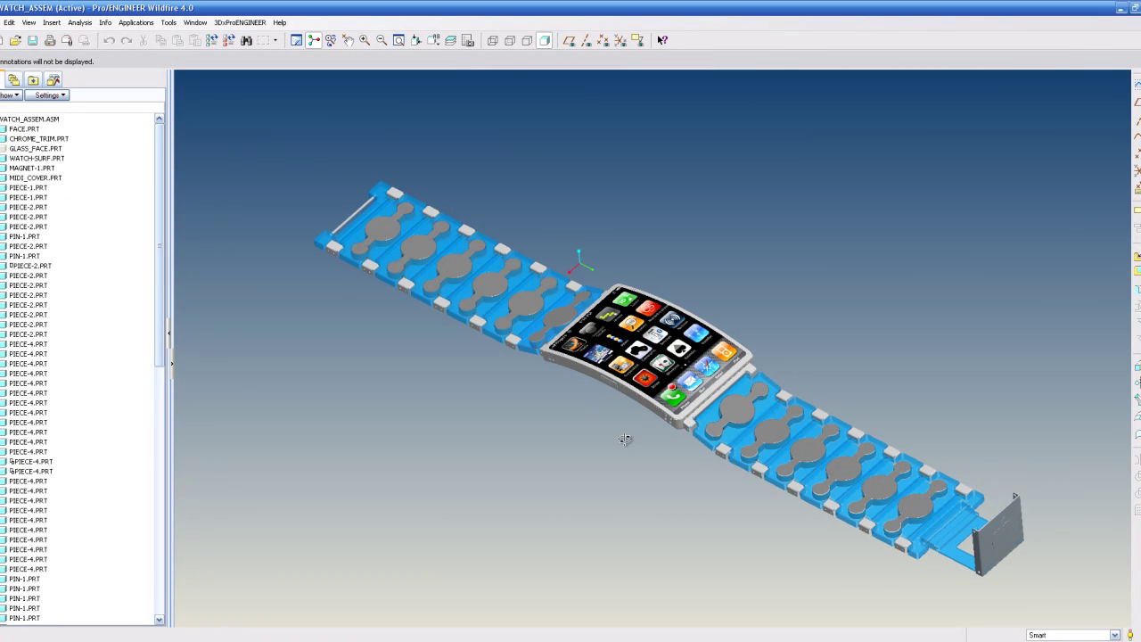
Orbit the watch assembly to check the decal, then return to FR.PRT and orbit it edge-on
middle_drag(626, 440, 684, 394)
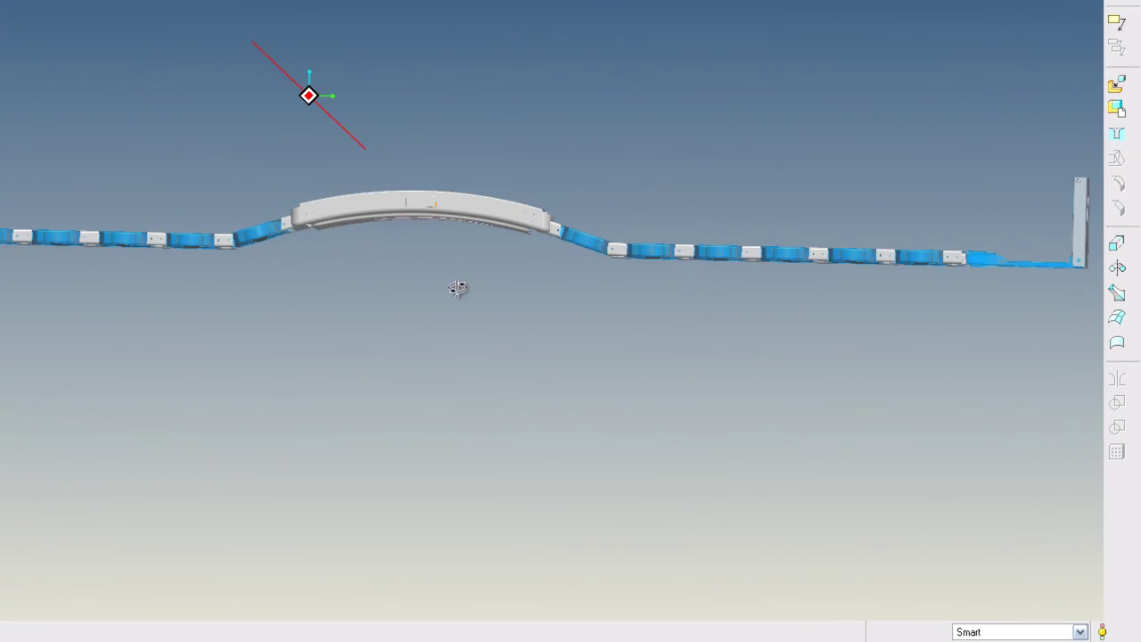
middle_drag(458, 287, 358, 356)
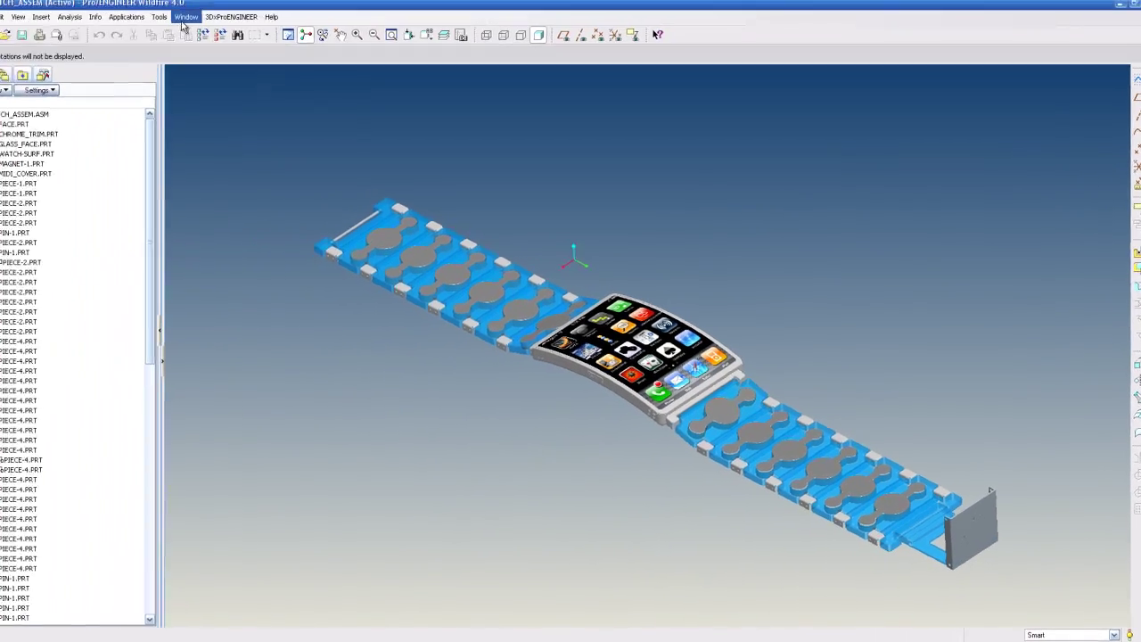
click(196, 23)
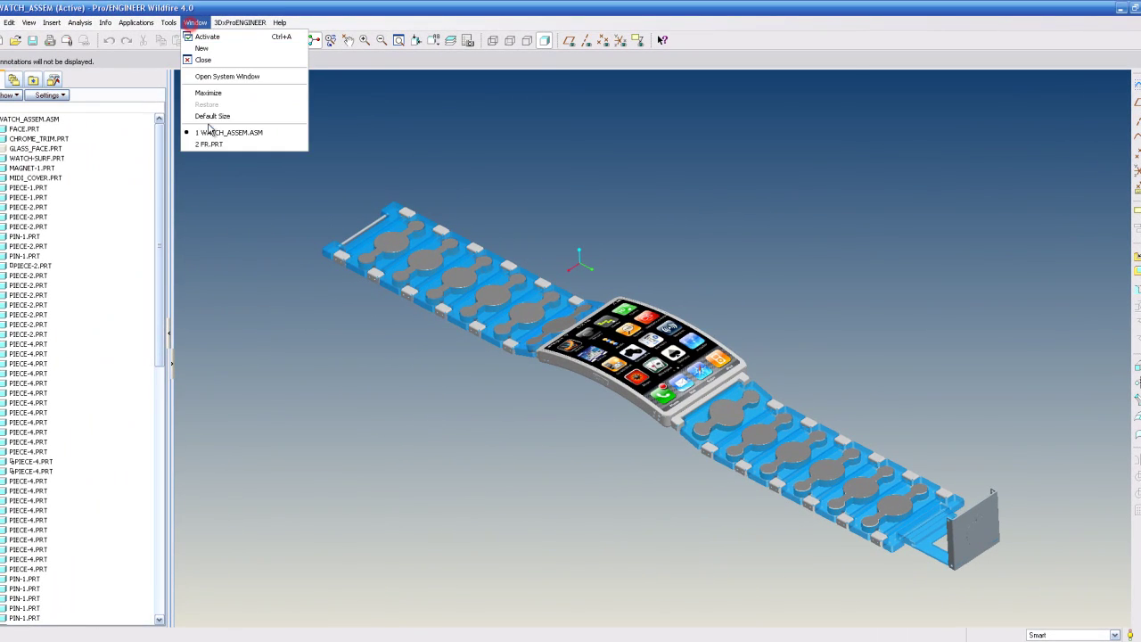
click(239, 143)
middle_drag(660, 246, 705, 262)
Orbit FR.PRT to a tilted top view showing the upright home-screen decal
middle_drag(706, 263, 641, 328)
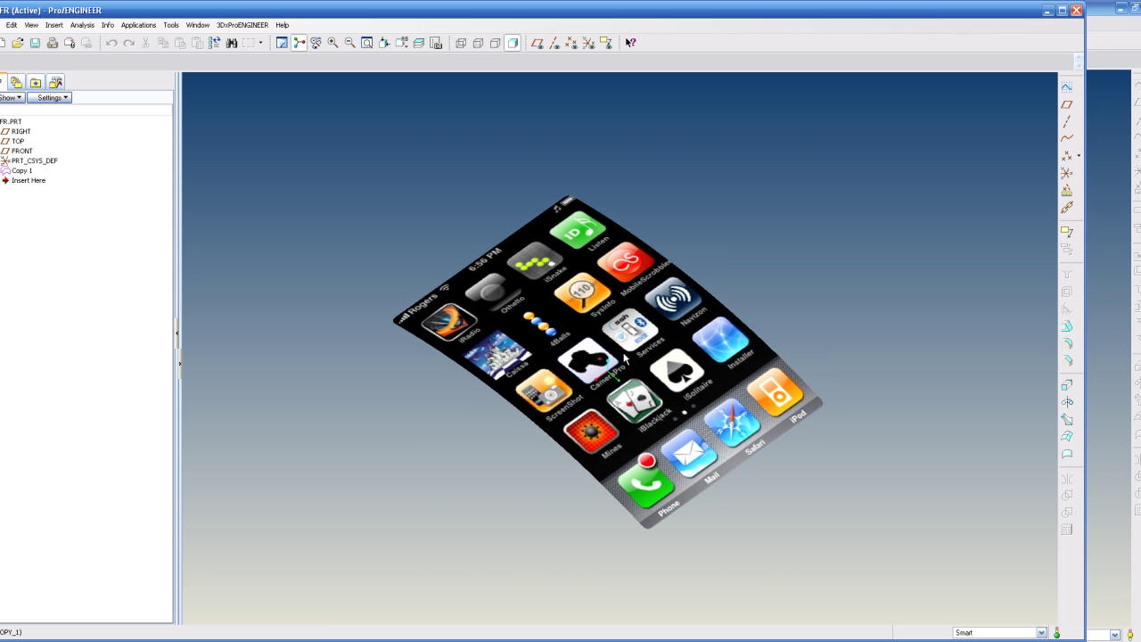